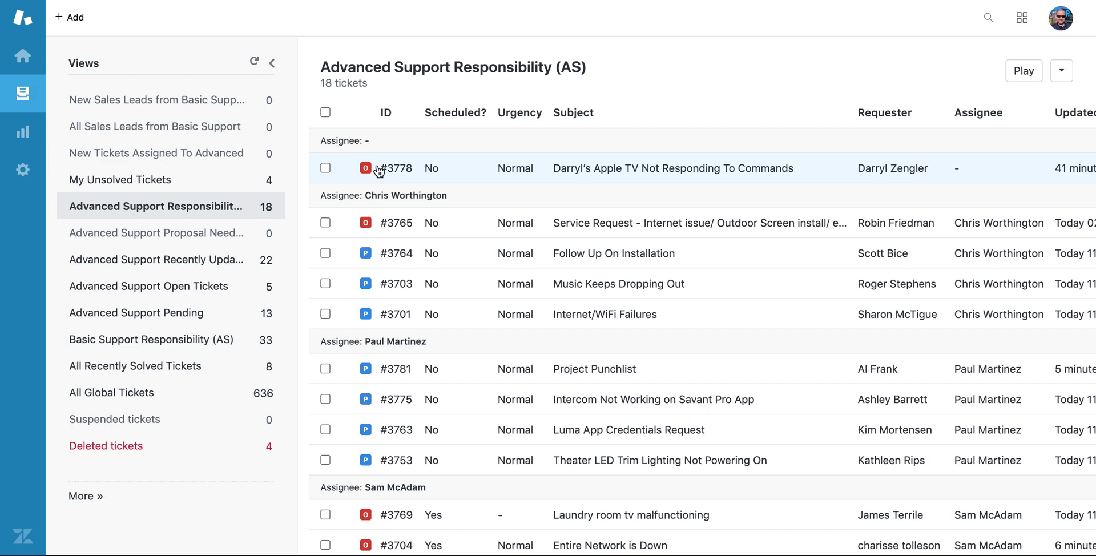
Open the unassigned Apple TV Not Responding To Commands ticket and read its latest reply and the internal assignment note
click(378, 168)
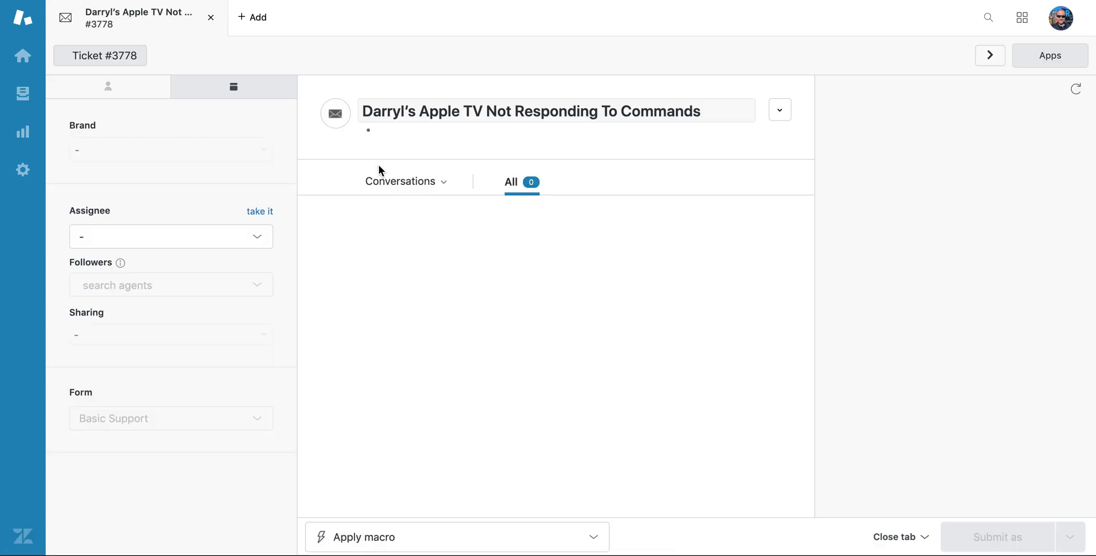
scroll(379, 168, down, 10)
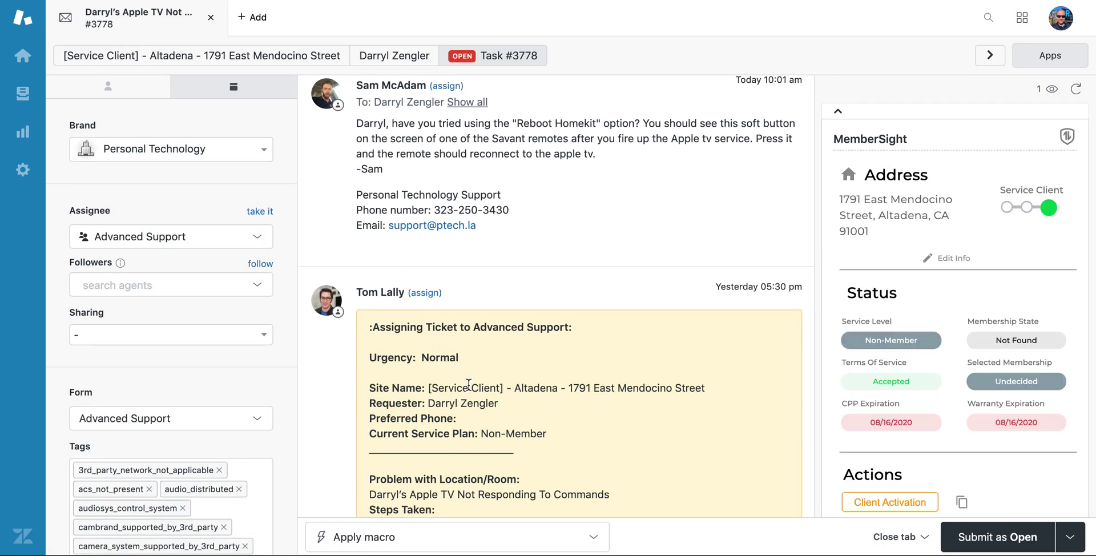
scroll(468, 385, down, 1)
scroll(468, 384, up, 2)
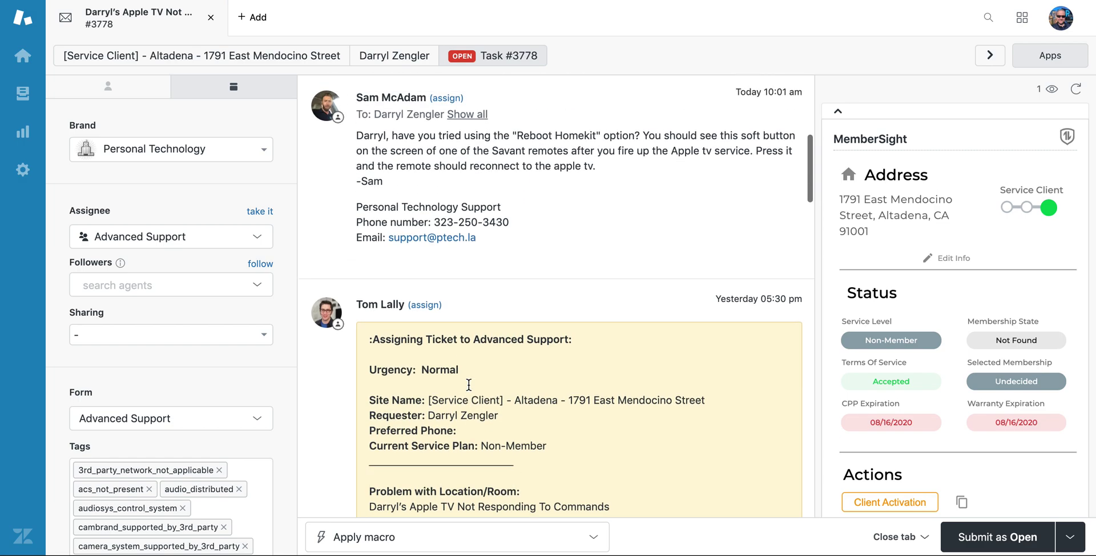
scroll(468, 385, up, 2)
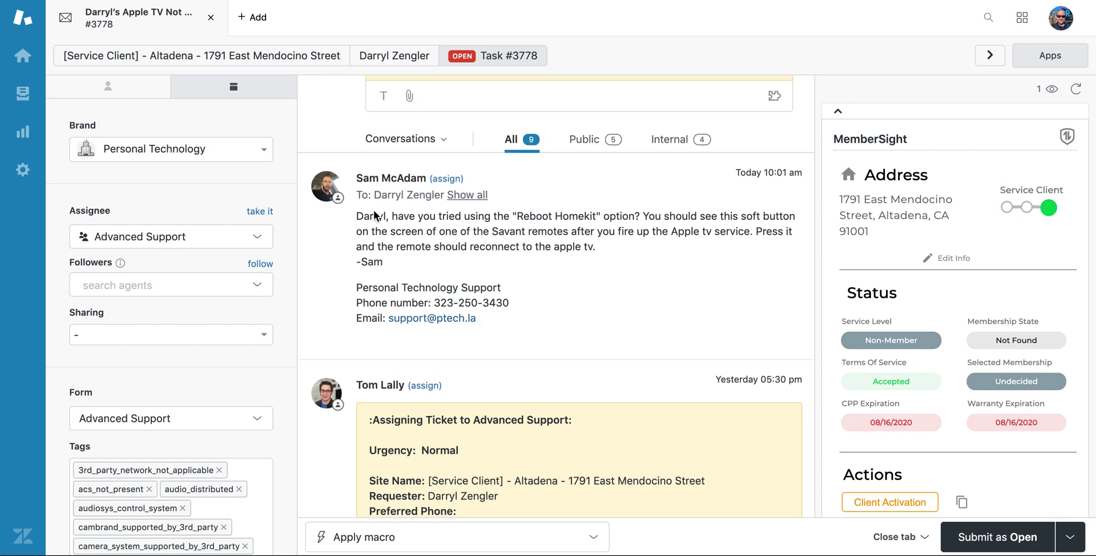
scroll(397, 234, up, 1)
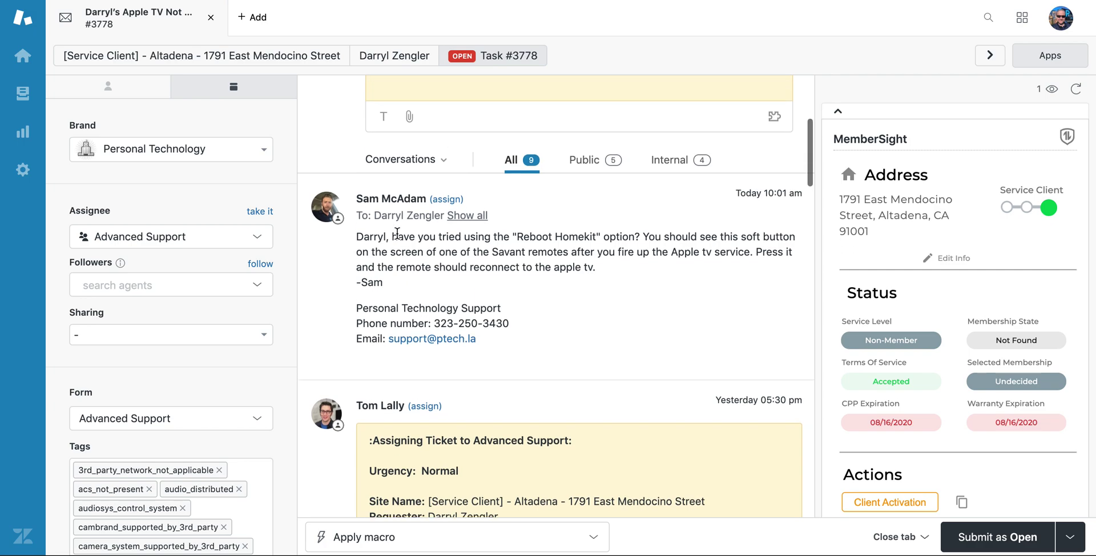
scroll(397, 234, up, 1)
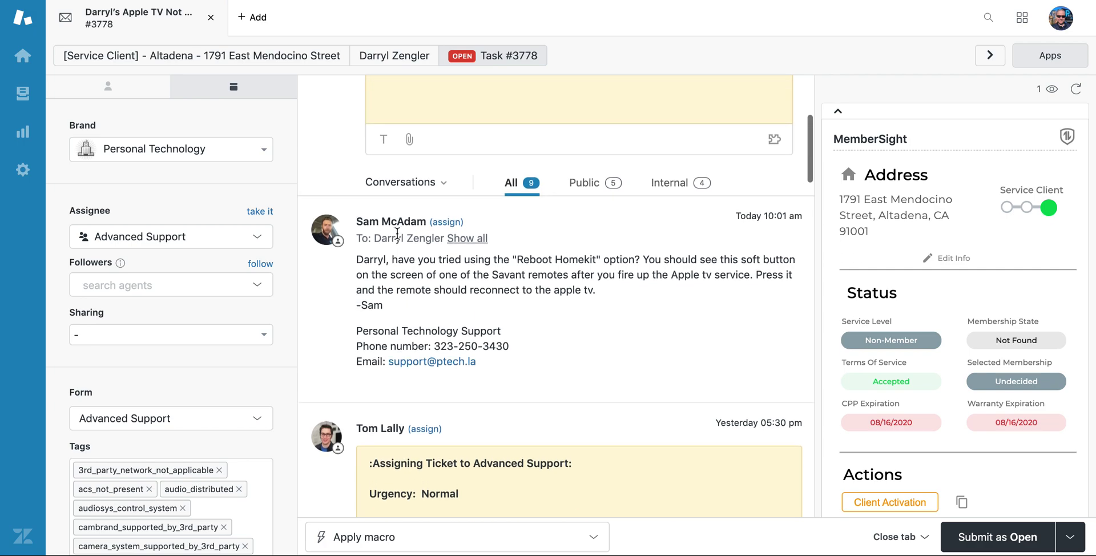
scroll(397, 234, up, 4)
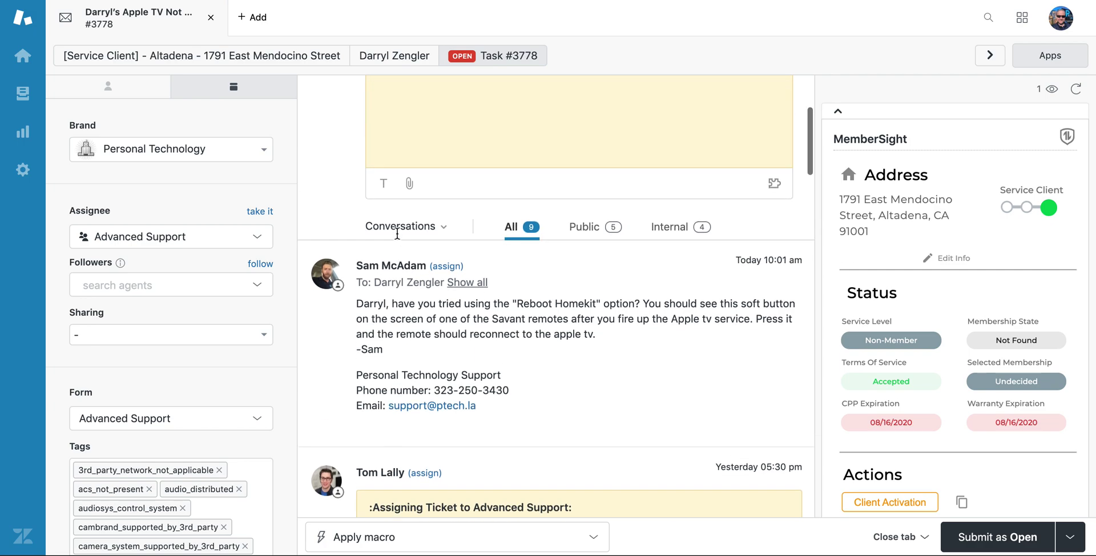
scroll(397, 233, up, 1)
click(397, 233)
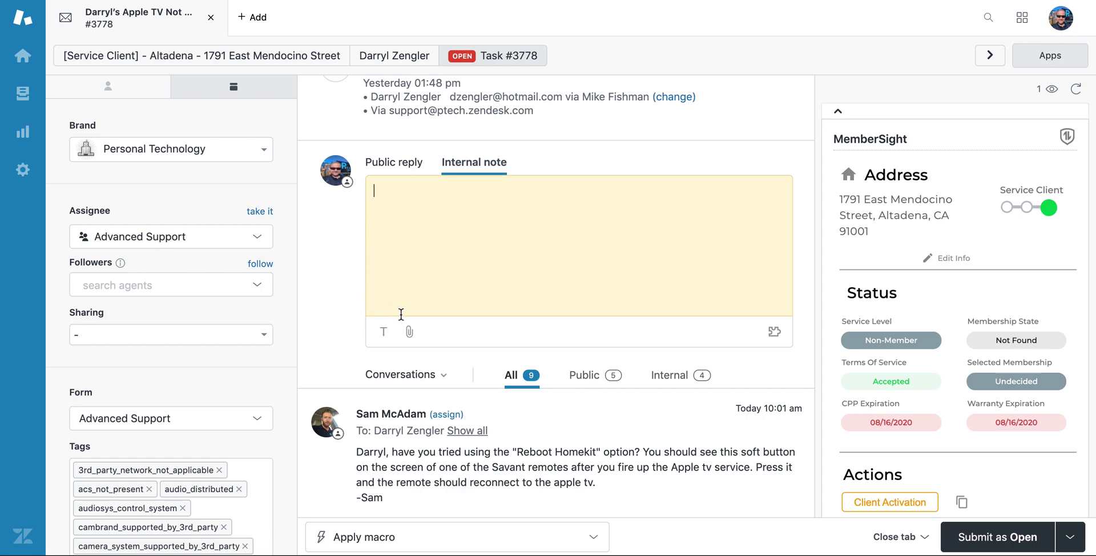
Assign the Apple TV ticket to the last agent listed in the Advanced Support group
click(251, 235)
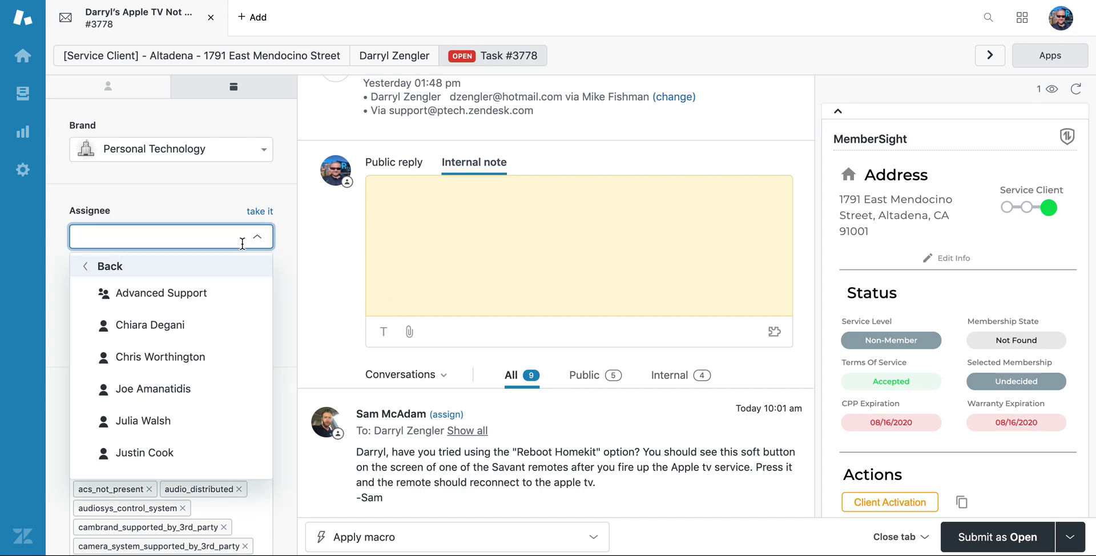
scroll(218, 301, down, 2)
scroll(217, 302, down, 2)
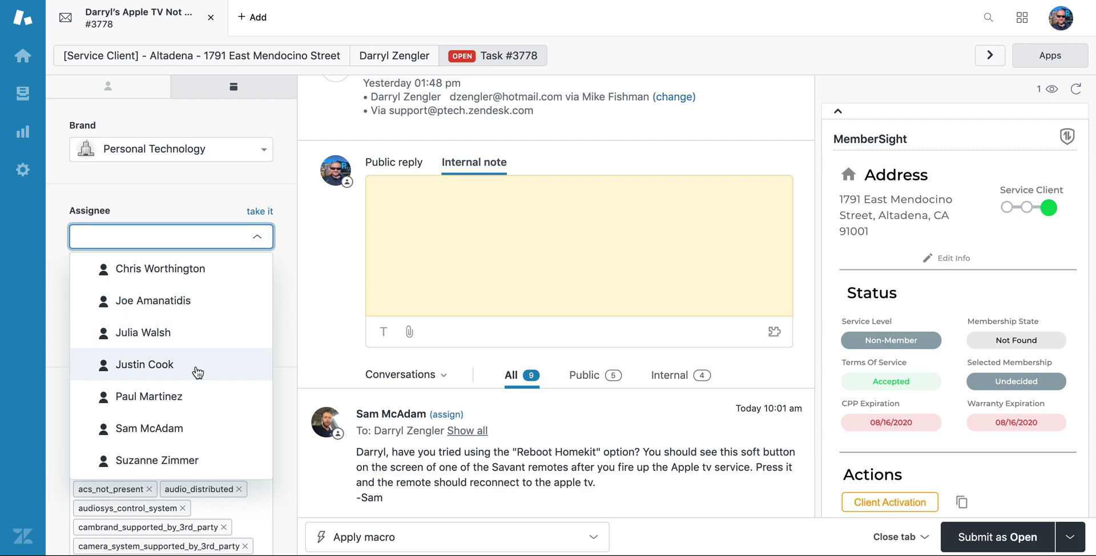
click(188, 466)
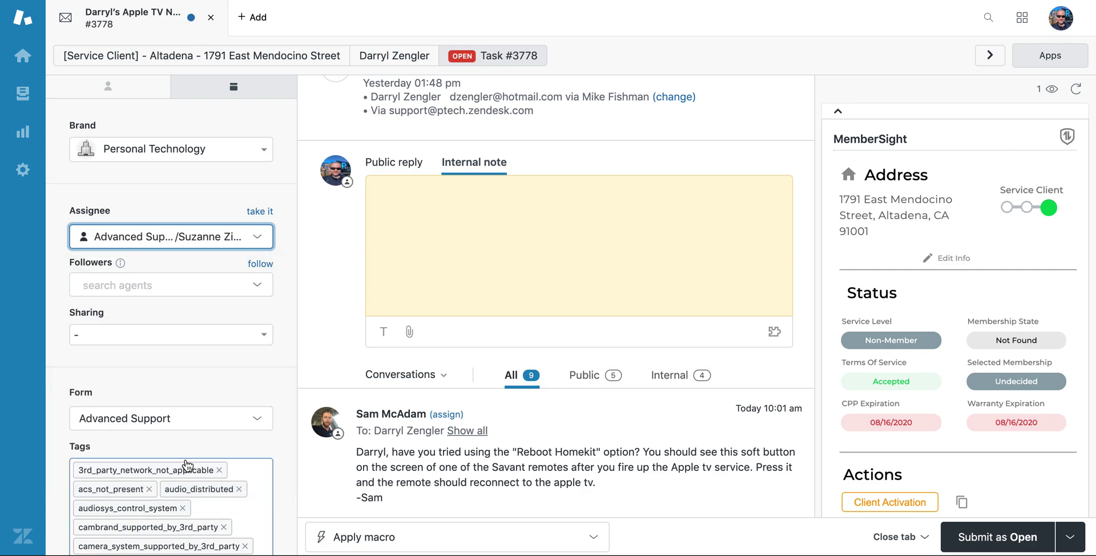
Set the Apple TV ticket's due date to February 15, 2021
scroll(204, 368, down, 5)
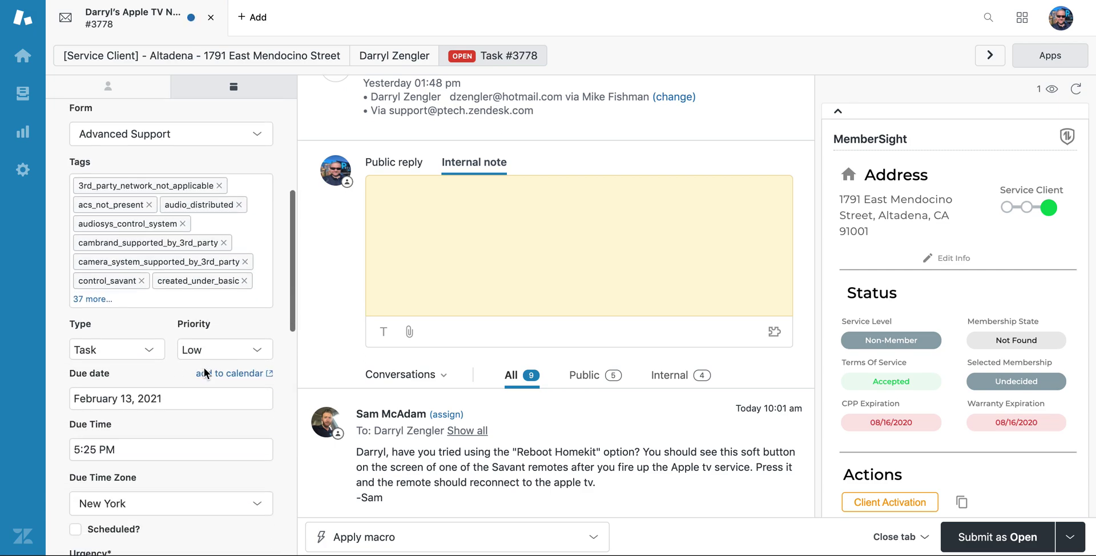
scroll(204, 372, down, 1)
click(184, 335)
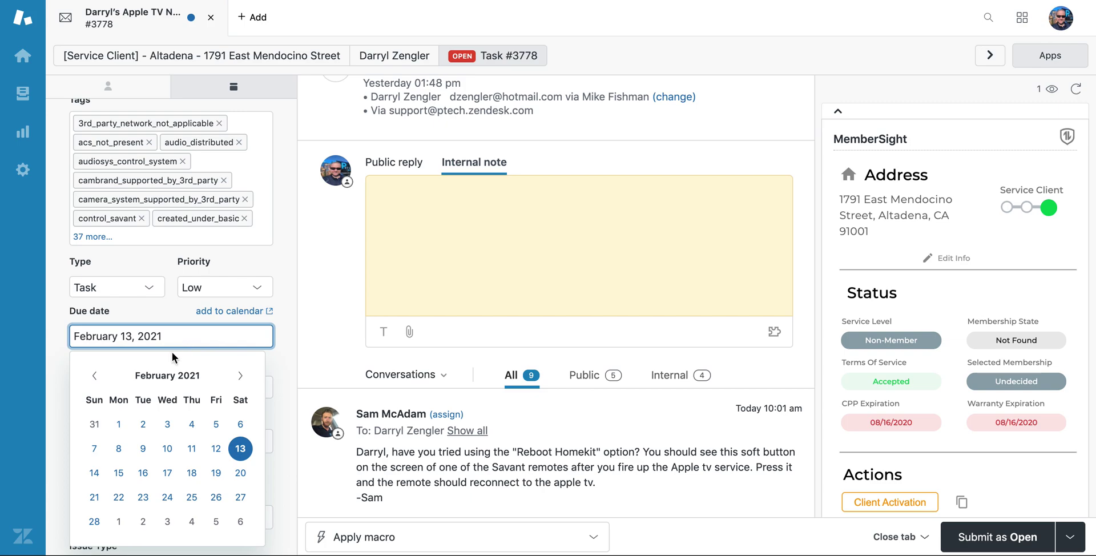
click(118, 472)
Set the ticket's due time to 8:00 AM and its due time zone to Los Angeles
click(128, 385)
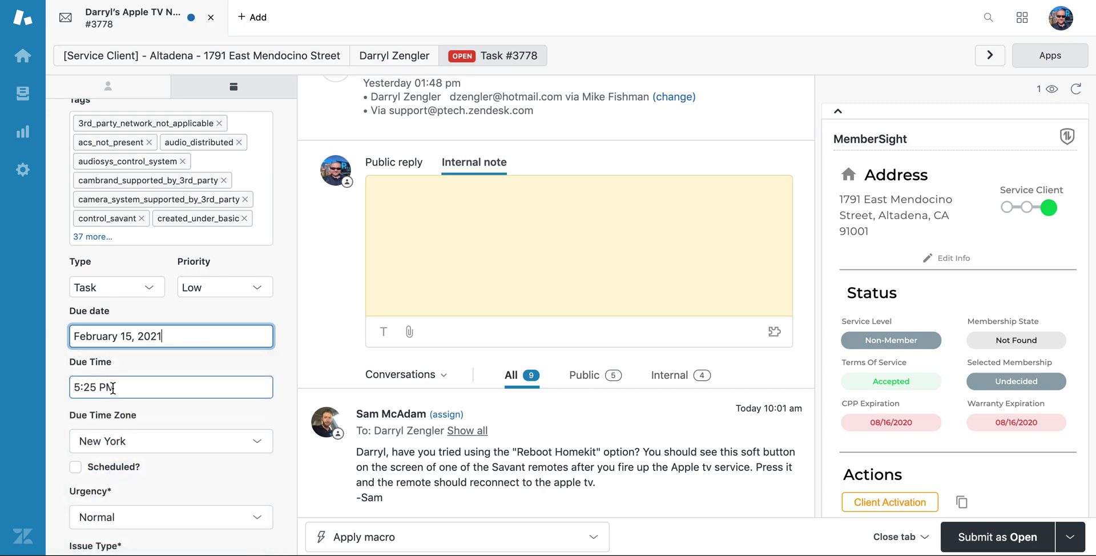
drag(128, 383, 51, 381)
text(8)
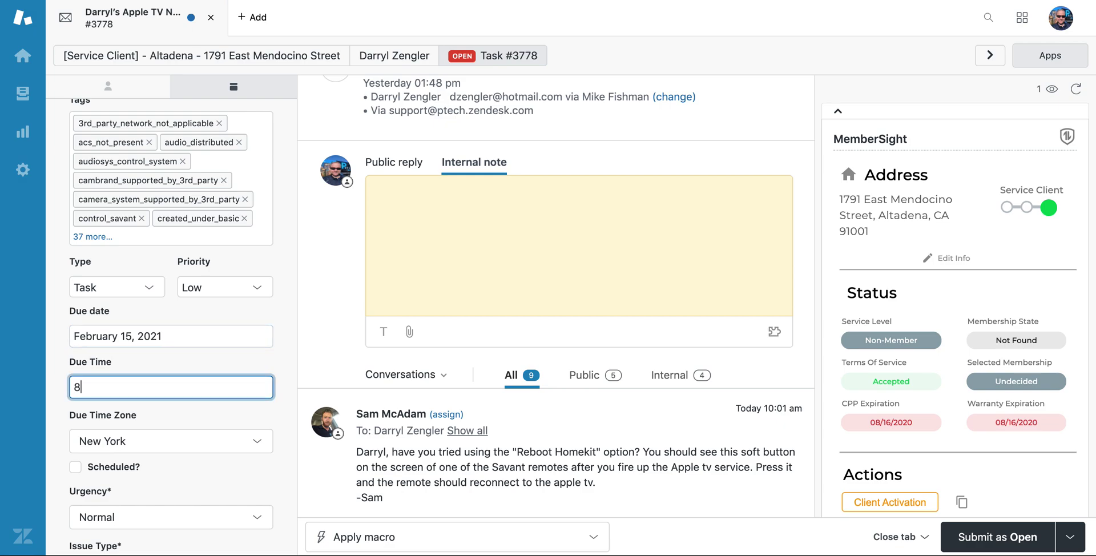
text(:00 AM)
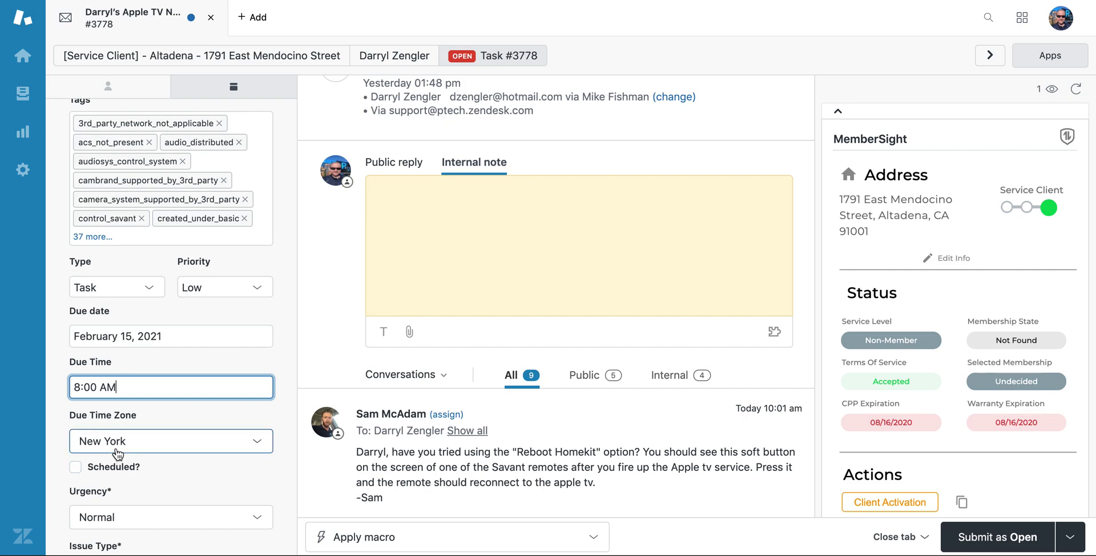
click(117, 453)
text(los)
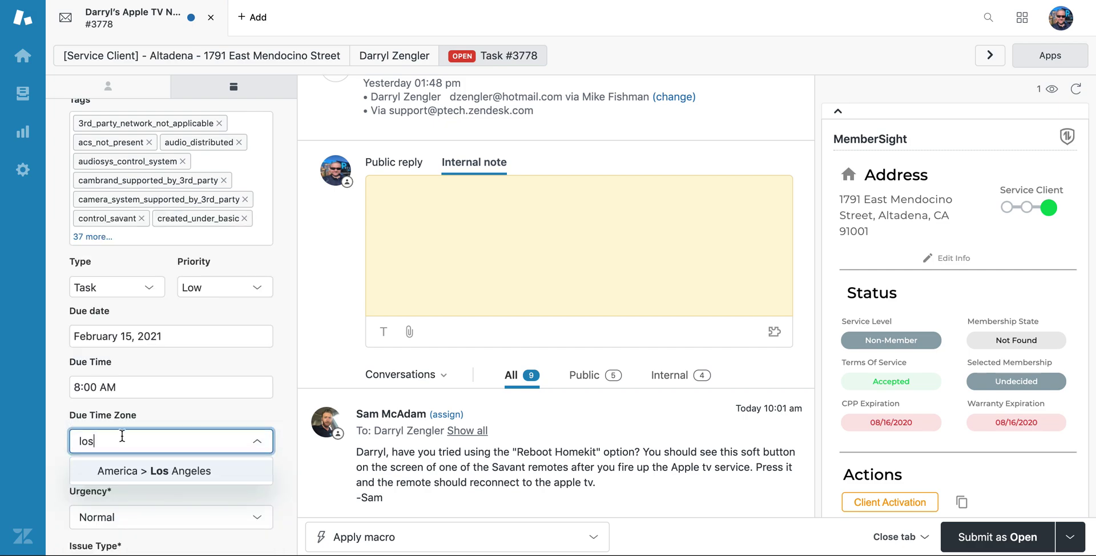
key(Return)
Set the ticket's issue type to Spontaneous Failure and submit the ticket as Pending
scroll(215, 424, down, 3)
scroll(215, 420, down, 3)
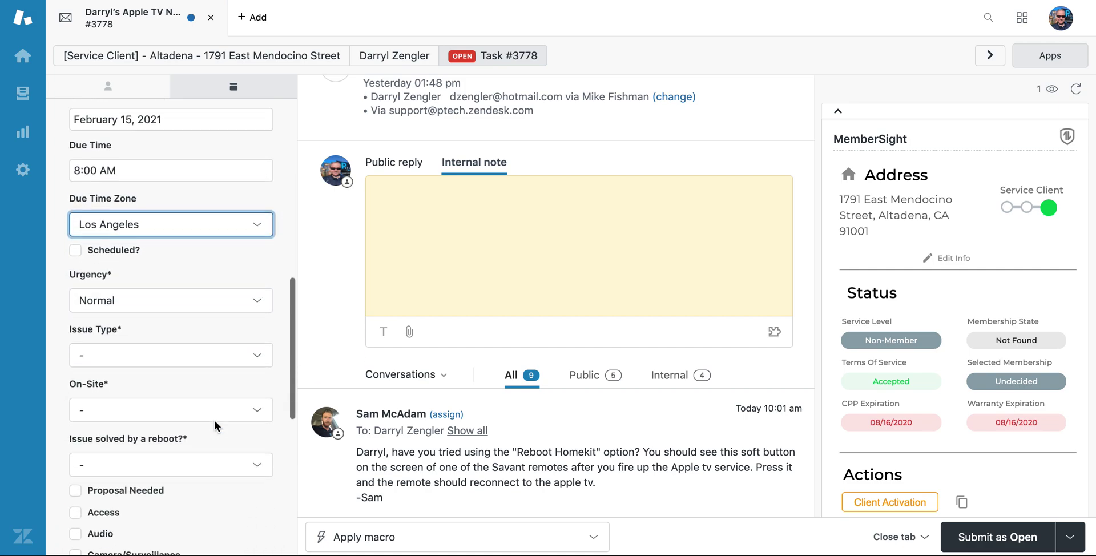
click(210, 287)
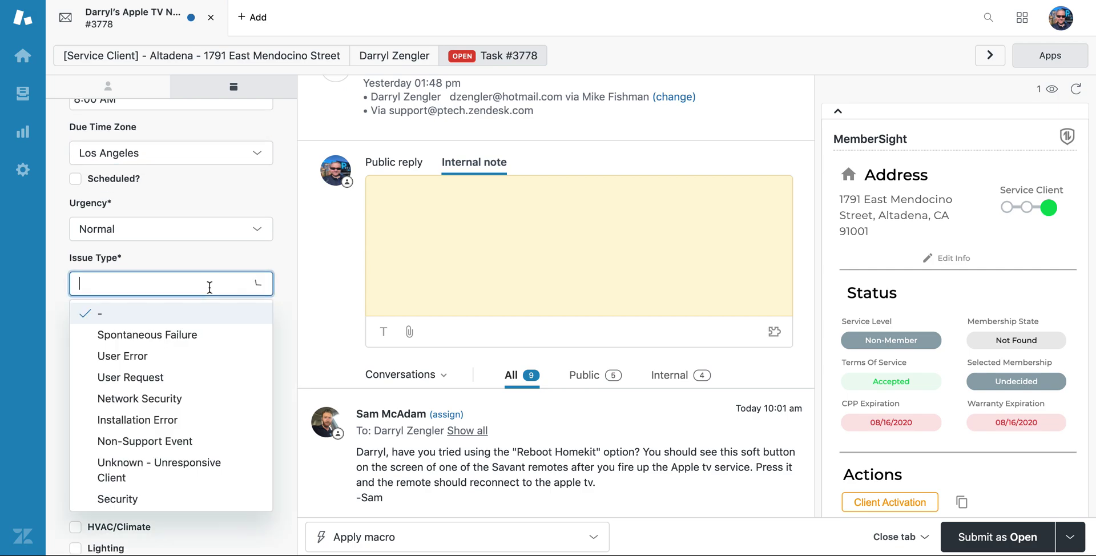
click(192, 336)
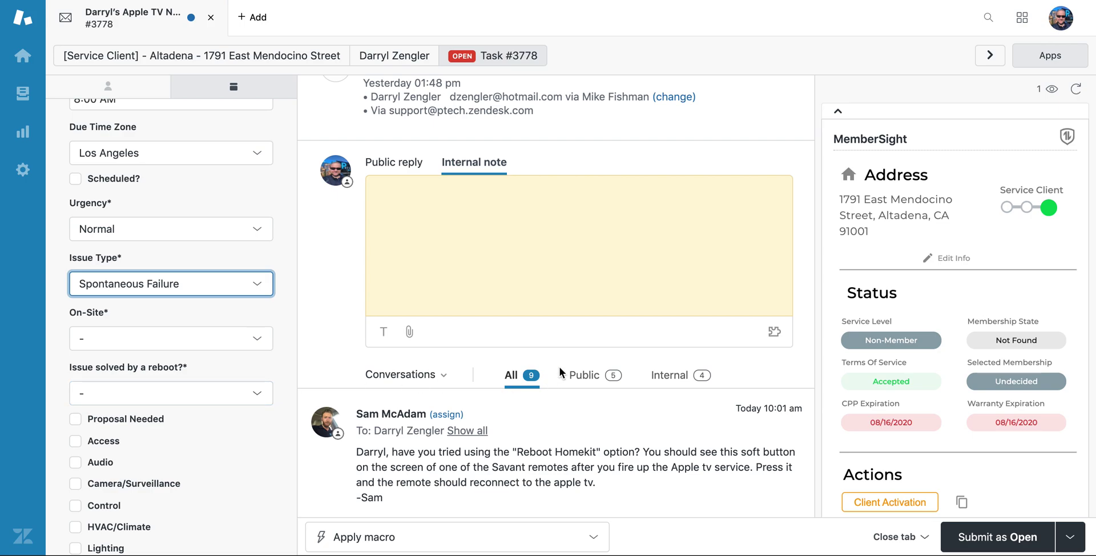
click(1071, 536)
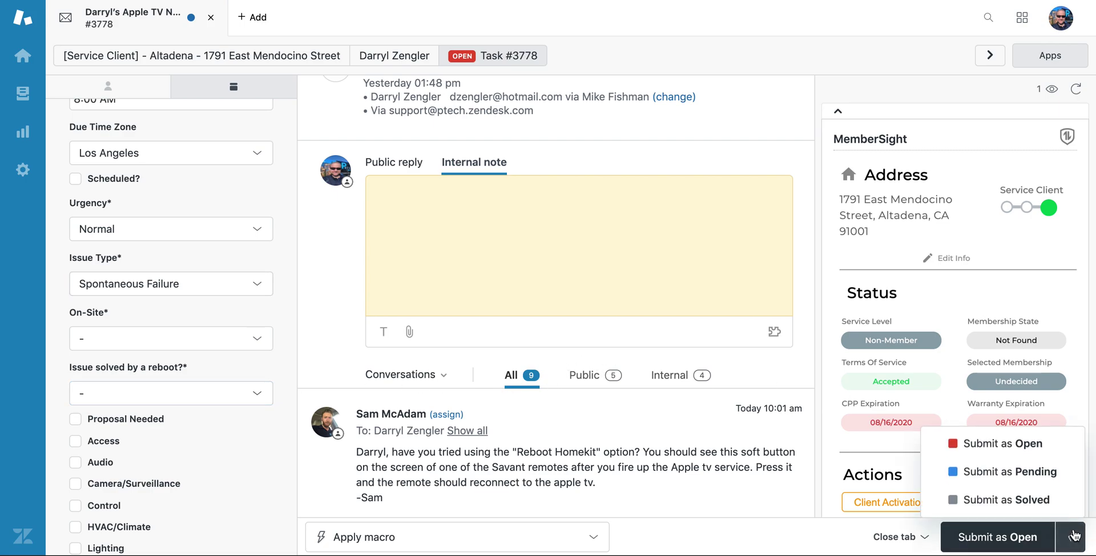
click(1034, 473)
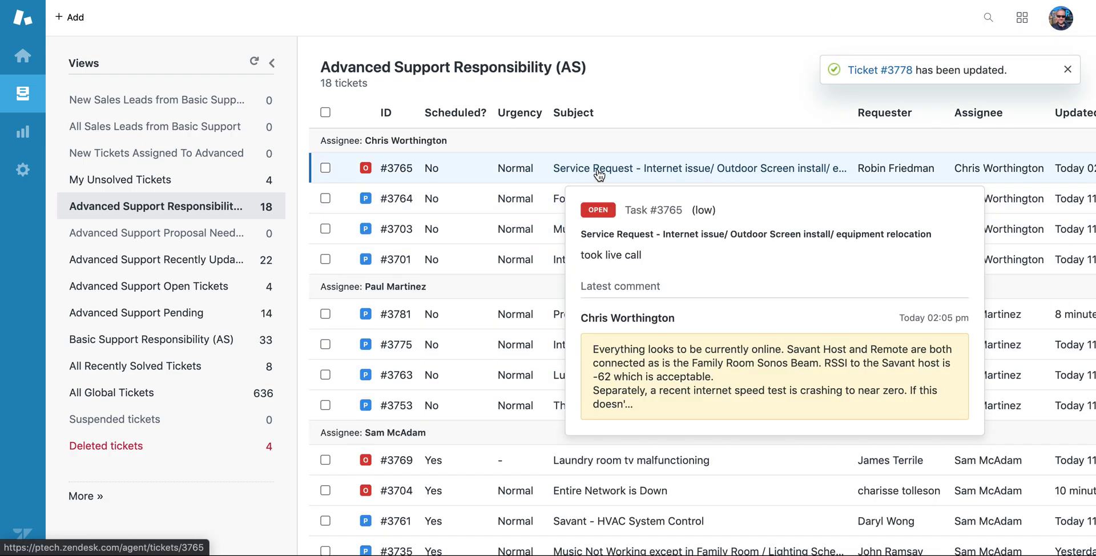
Open the Service Request ticket about the internet issue and outdoor screen install, and read its latest internal note
click(599, 171)
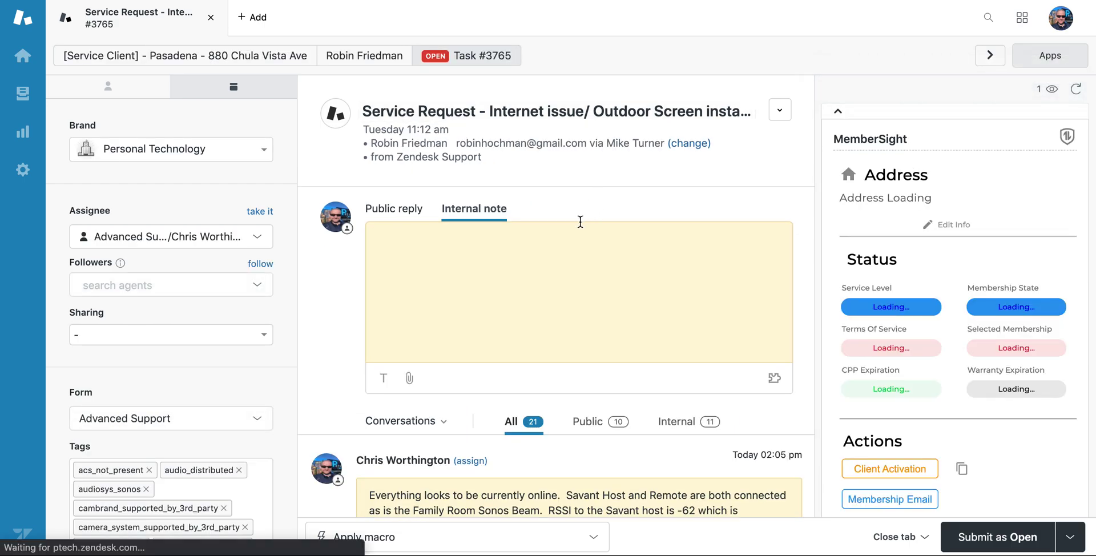
scroll(580, 220, down, 5)
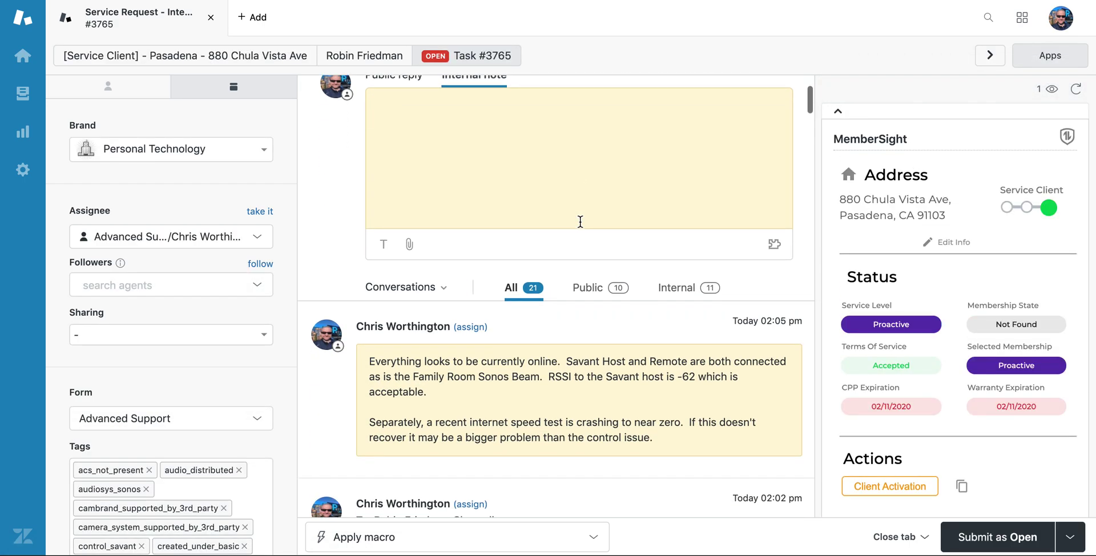
scroll(580, 222, up, 2)
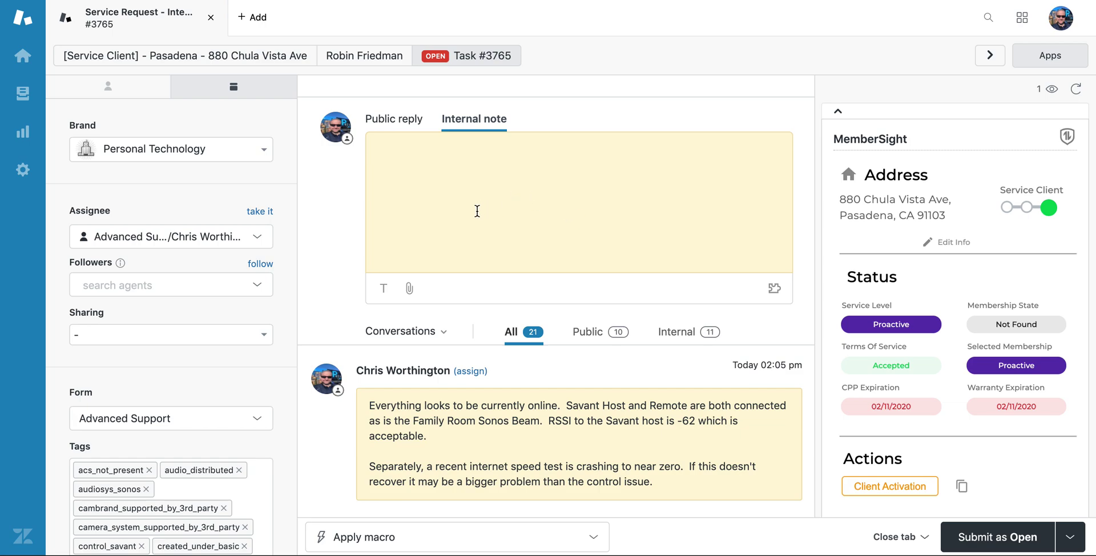
Reassign the Service Request ticket to the second-to-last agent listed in the Advanced Support group and submit it as Open
click(252, 242)
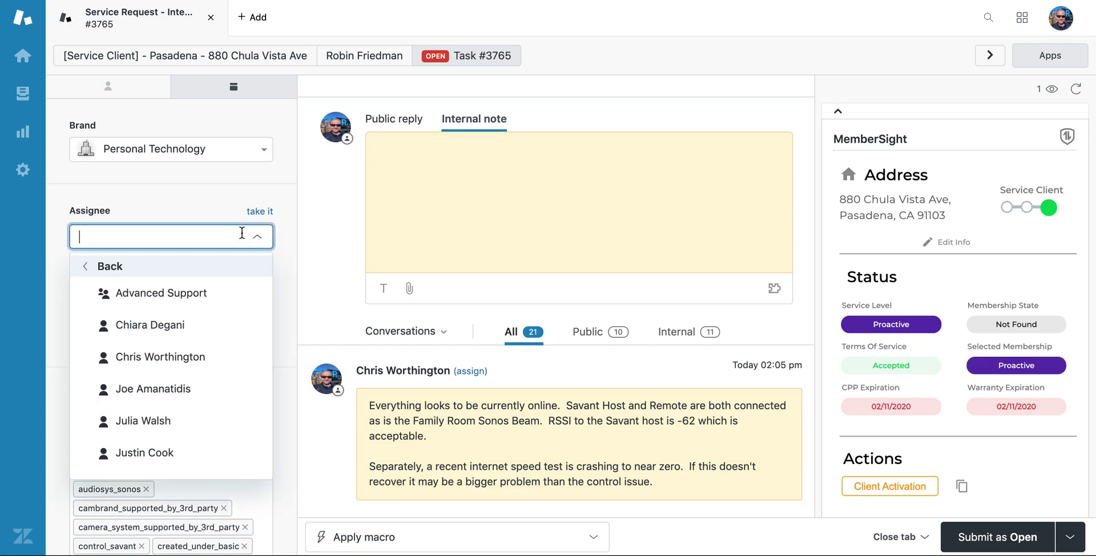
scroll(208, 312, down, 3)
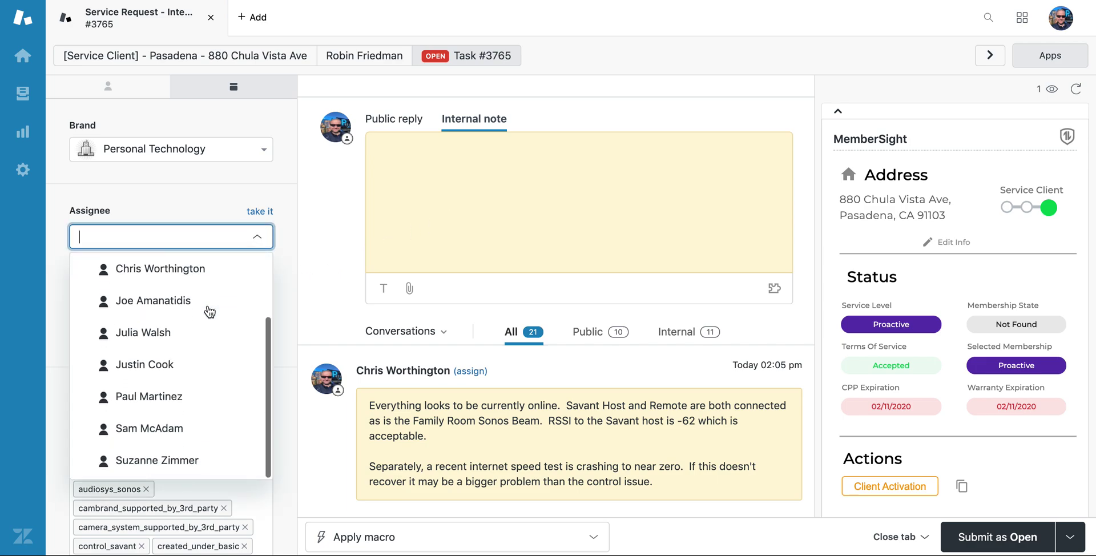
click(179, 427)
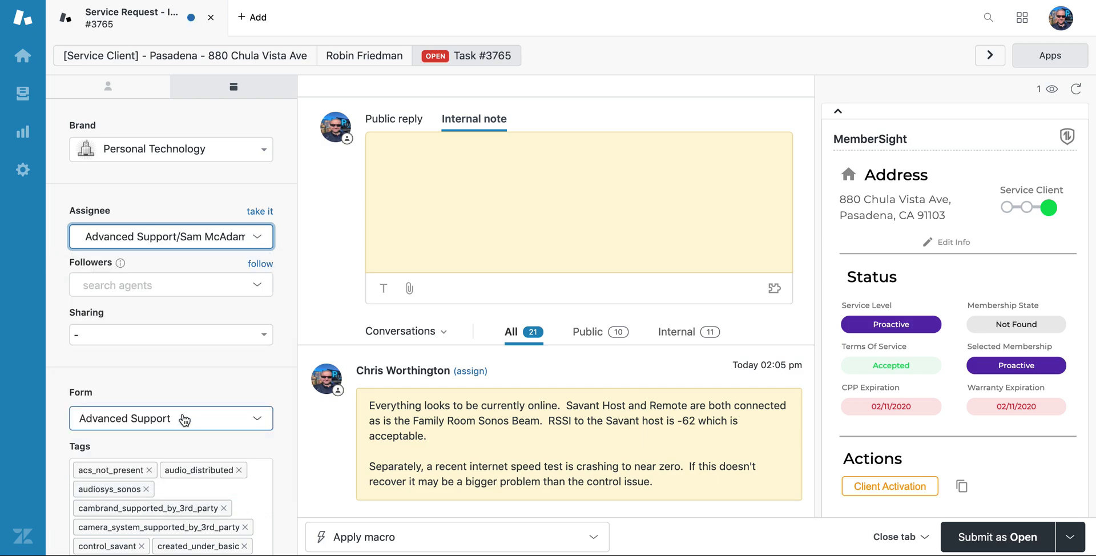
click(1010, 541)
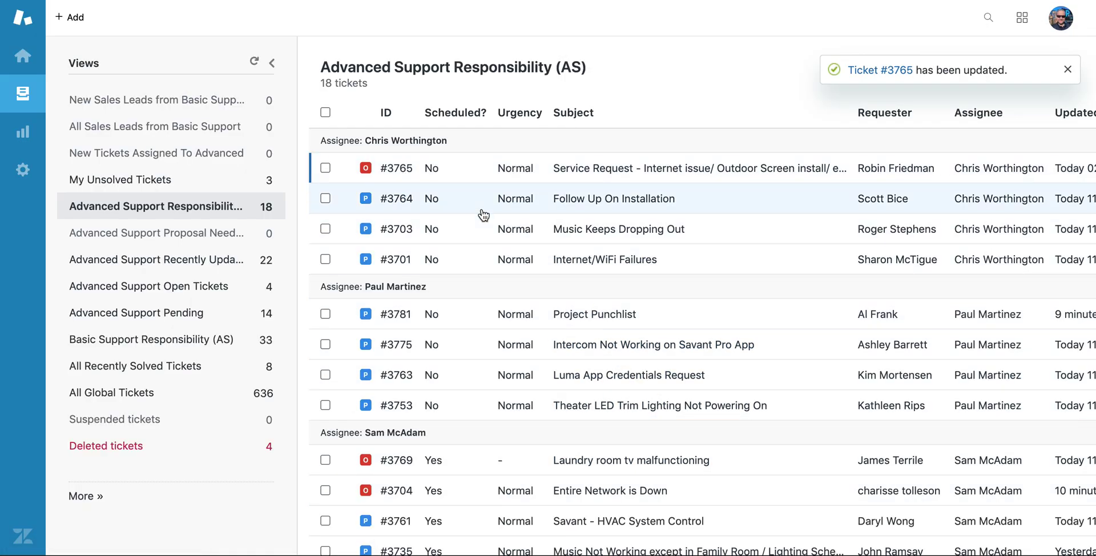
scroll(481, 212, down, 1)
click(1068, 69)
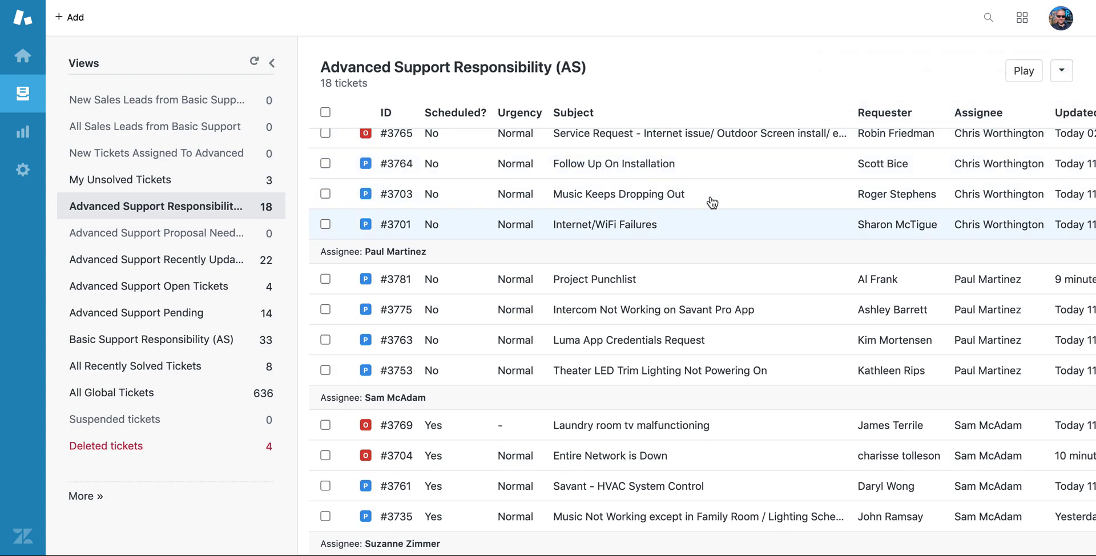
Open the Laundry room tv malfunctioning ticket, examine its assignee and latest comment, and close it without changes
scroll(508, 354, down, 1)
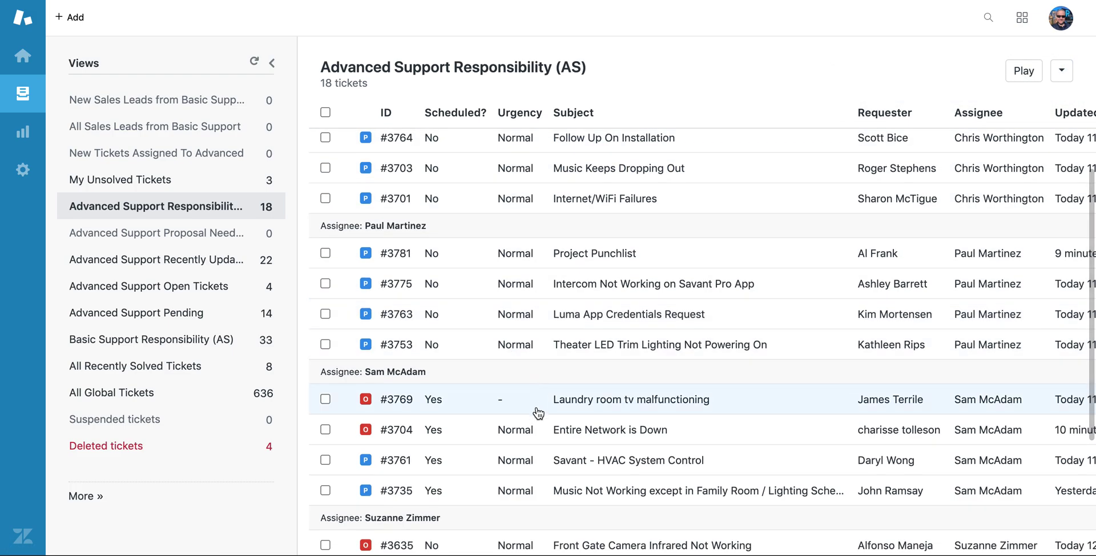
mouse_move(578, 406)
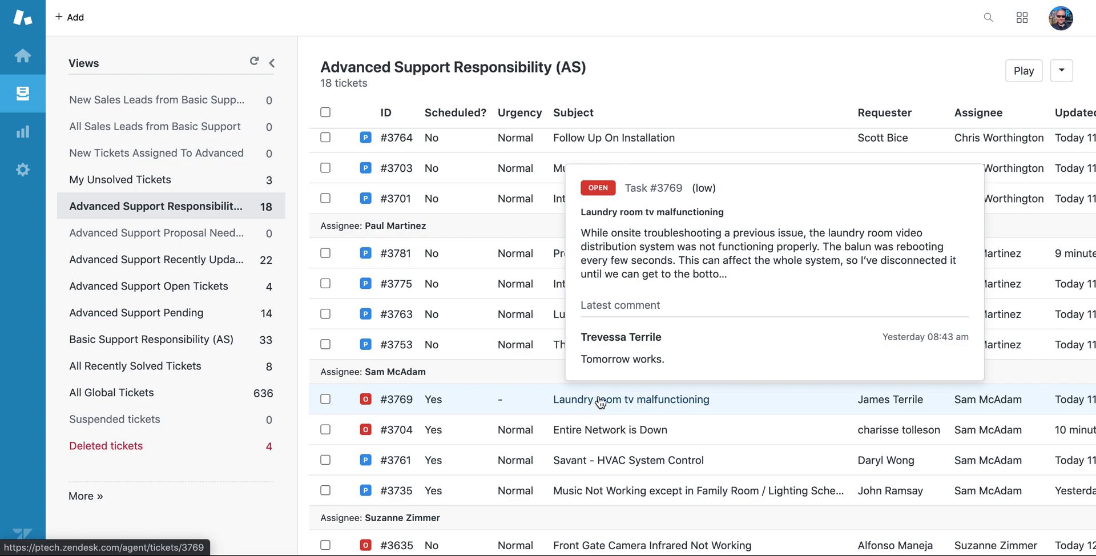
click(599, 402)
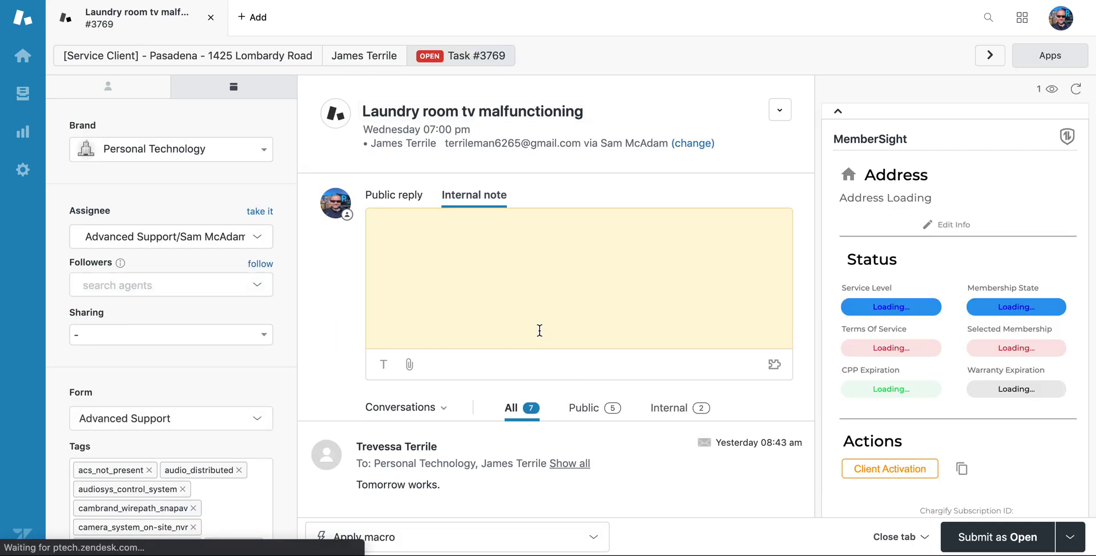
scroll(539, 330, down, 1)
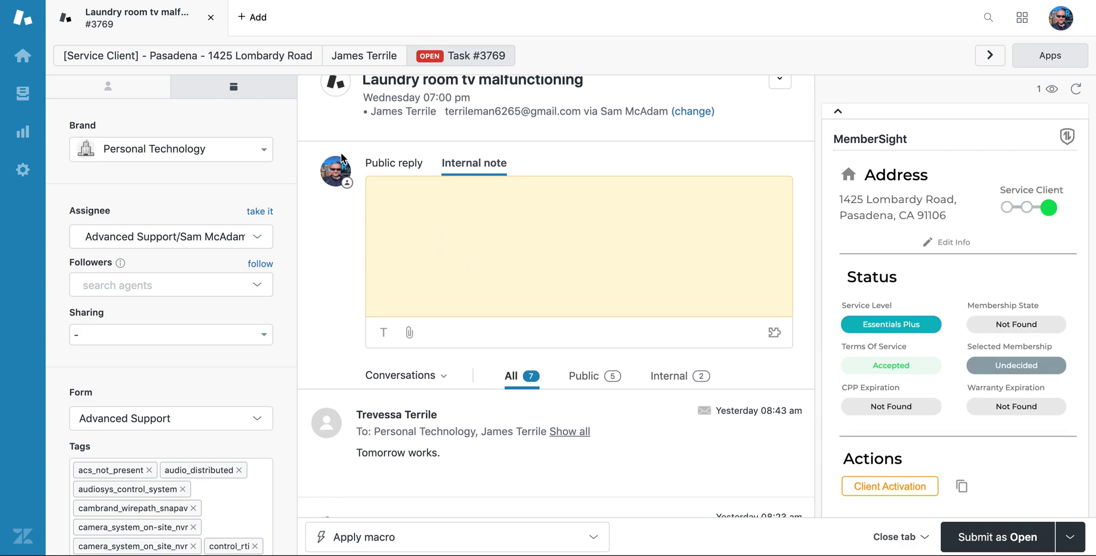
click(211, 18)
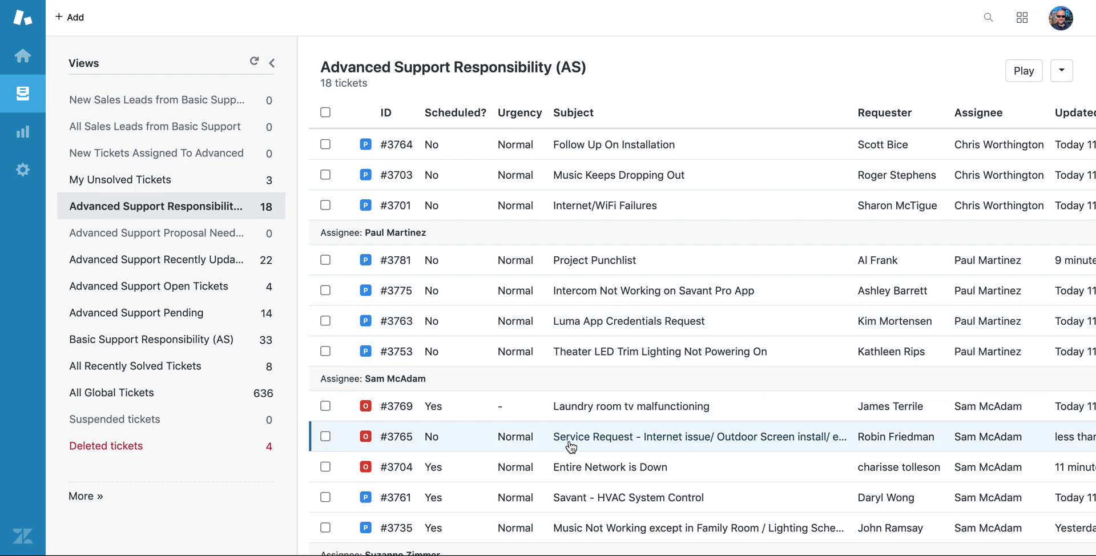
Open the Entire Network is Down ticket and read its most recent internal notes
scroll(513, 440, down, 2)
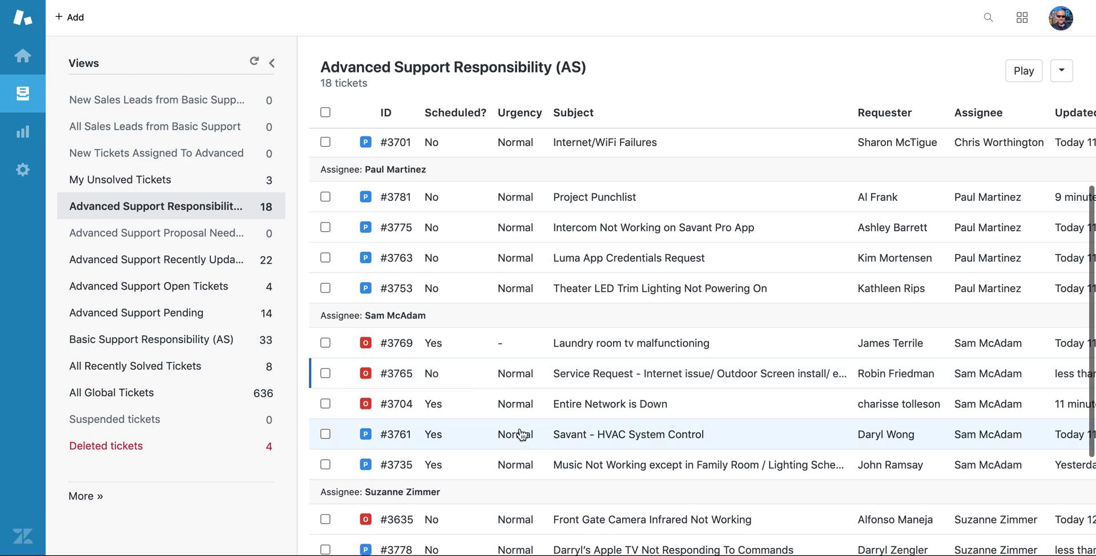
click(537, 411)
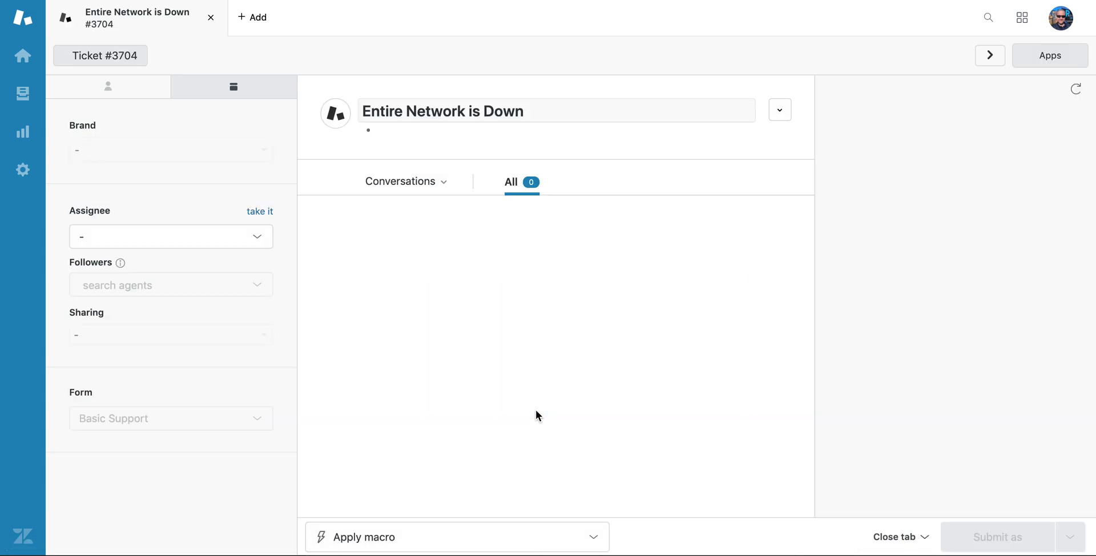
scroll(530, 403, down, 2)
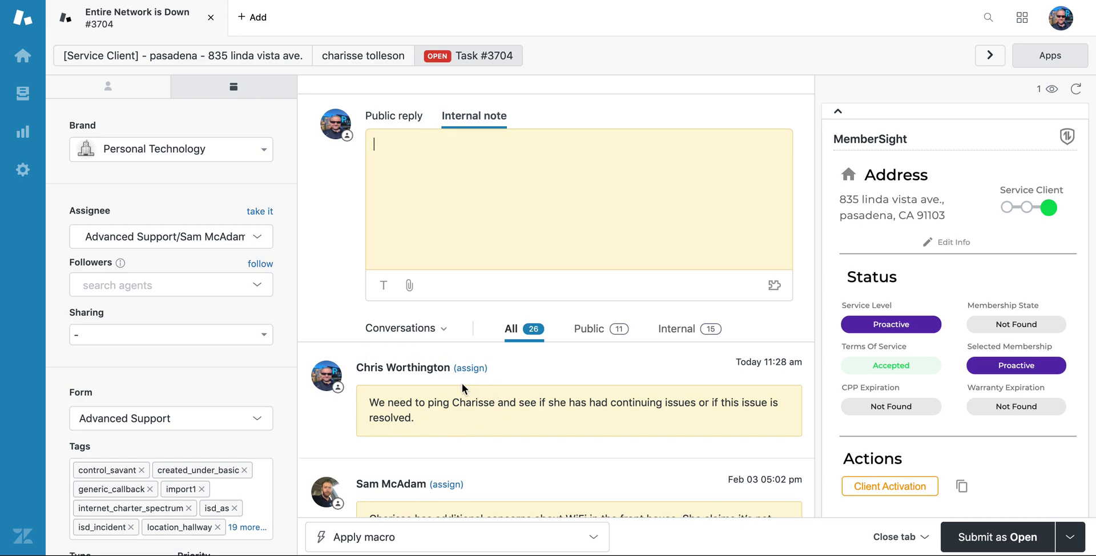
scroll(461, 383, down, 3)
scroll(461, 383, up, 3)
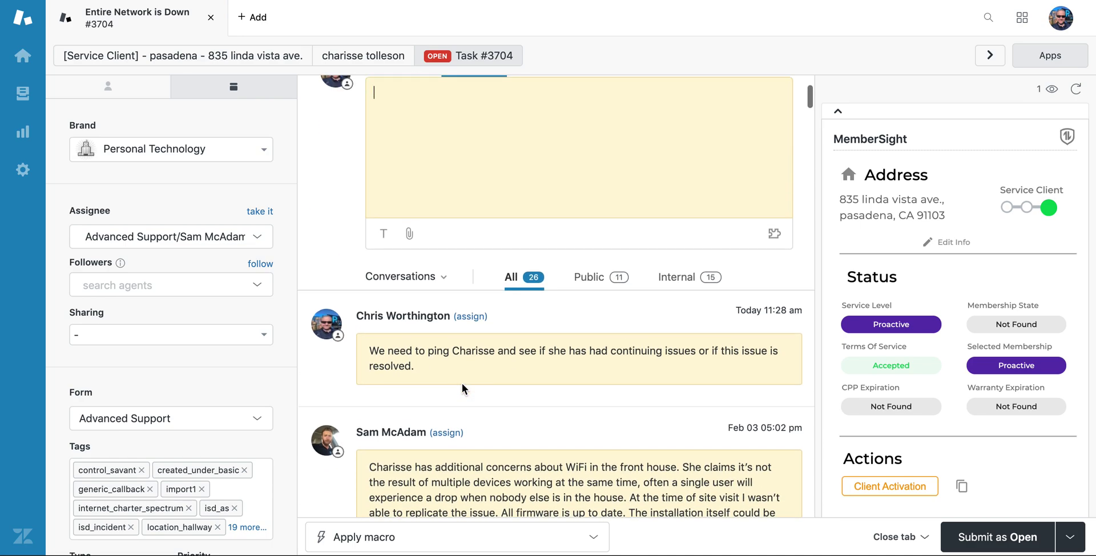
scroll(462, 383, up, 1)
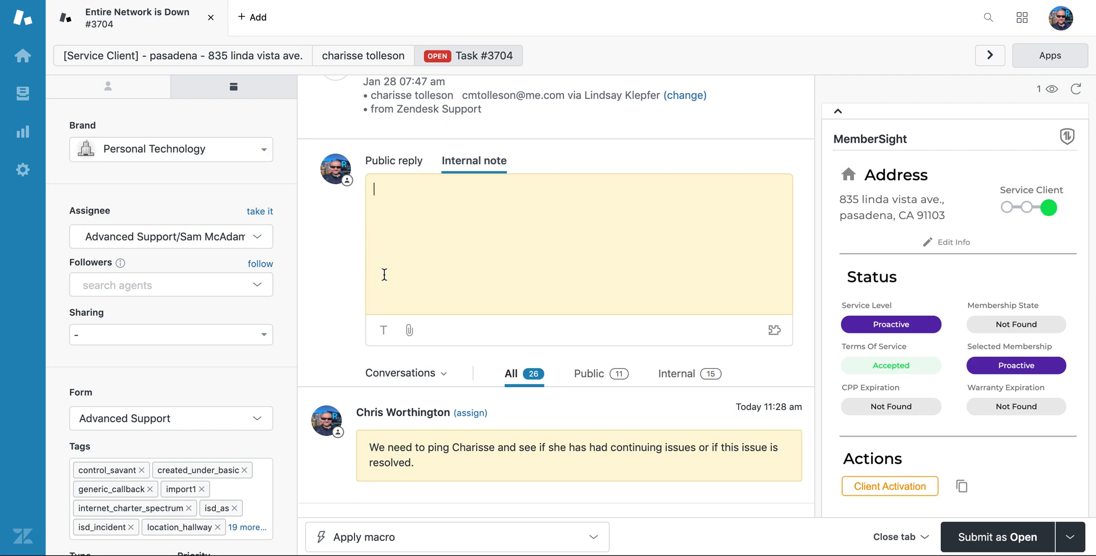
Set the Entire Network is Down ticket's due date to February 16, 2021
scroll(256, 290, down, 5)
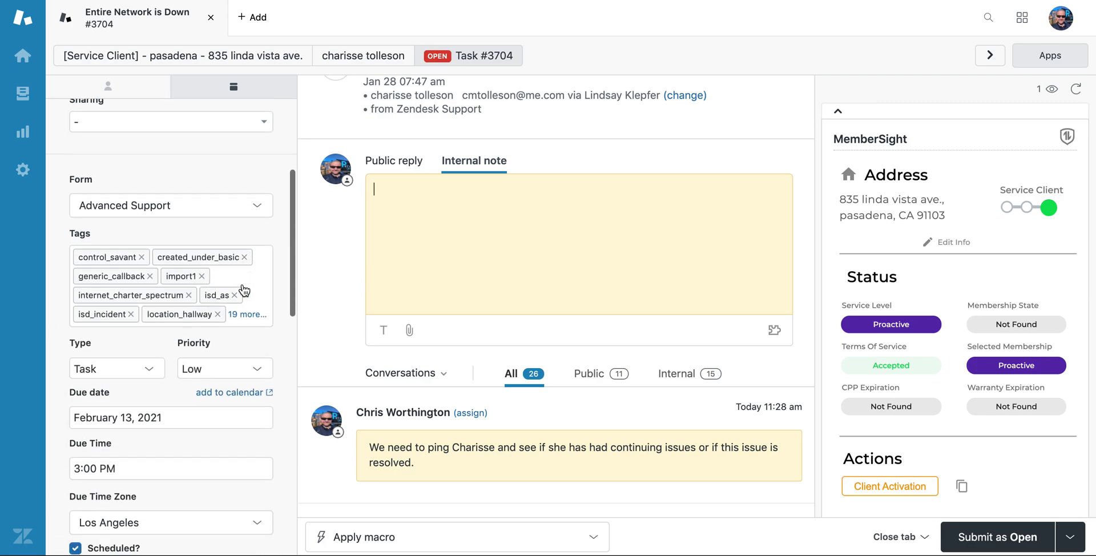
scroll(244, 290, down, 1)
click(203, 264)
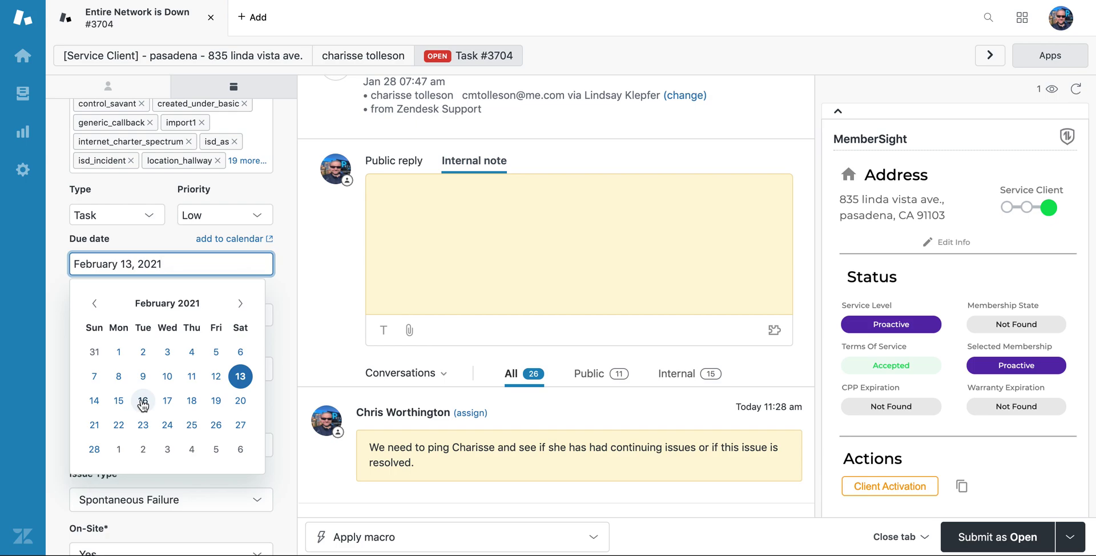
click(142, 403)
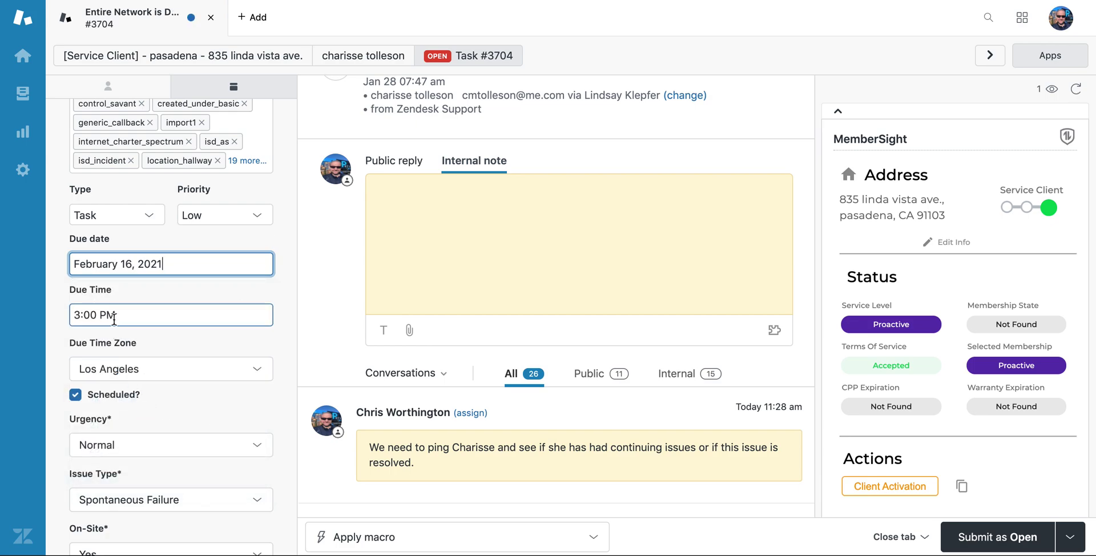
Reread the ticket's recent internal notes and close the ticket, discarding the unsaved due date change
scroll(448, 340, down, 3)
scroll(448, 337, down, 2)
scroll(449, 337, up, 1)
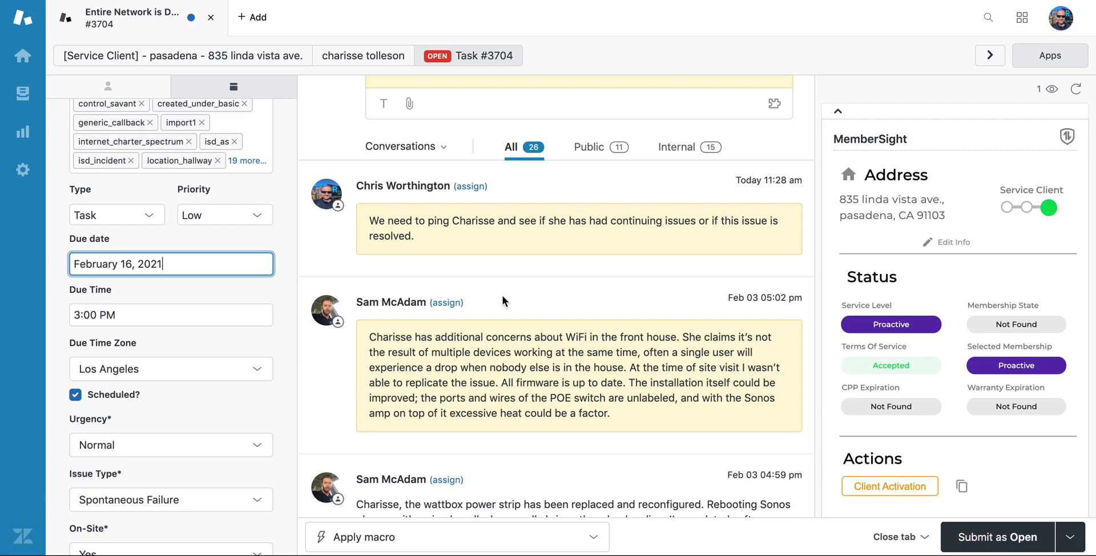
scroll(502, 296, up, 1)
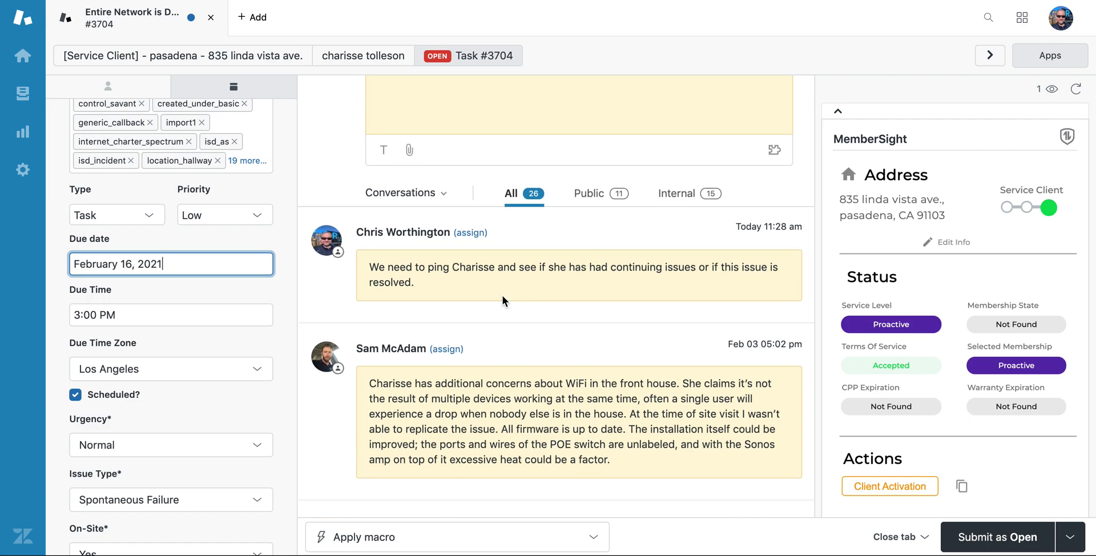
scroll(502, 296, up, 5)
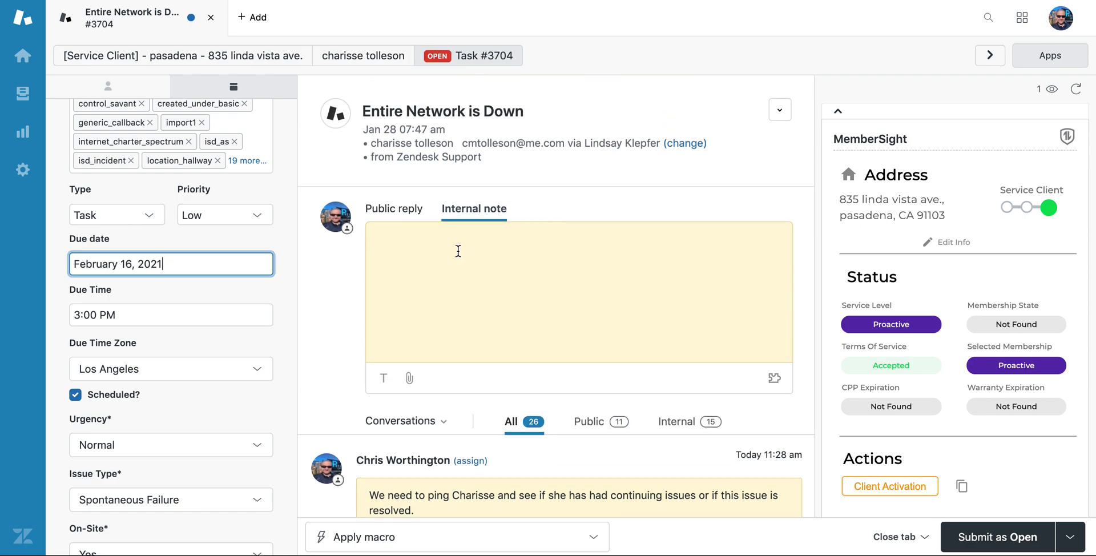
click(212, 22)
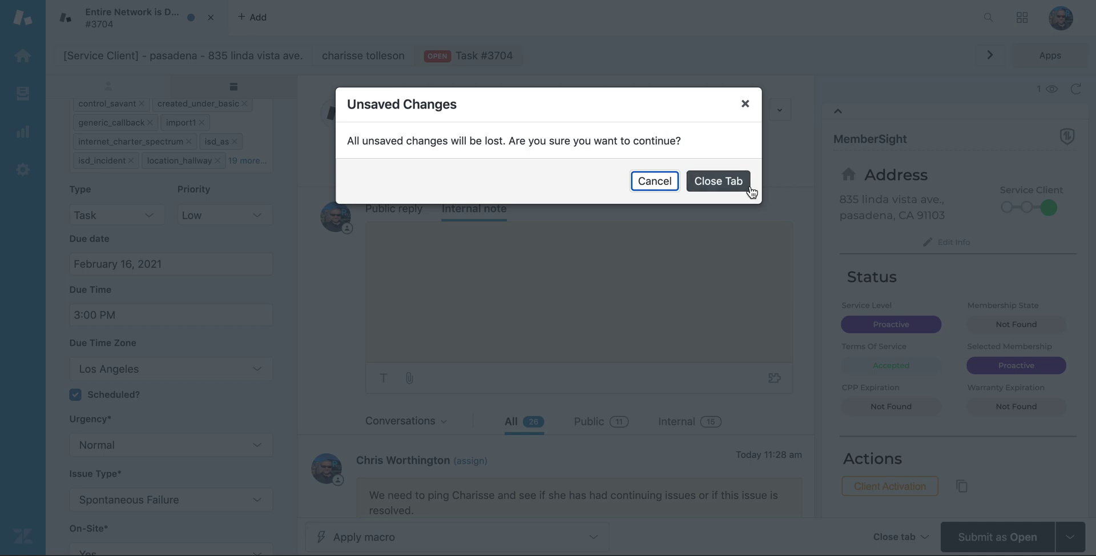
click(655, 182)
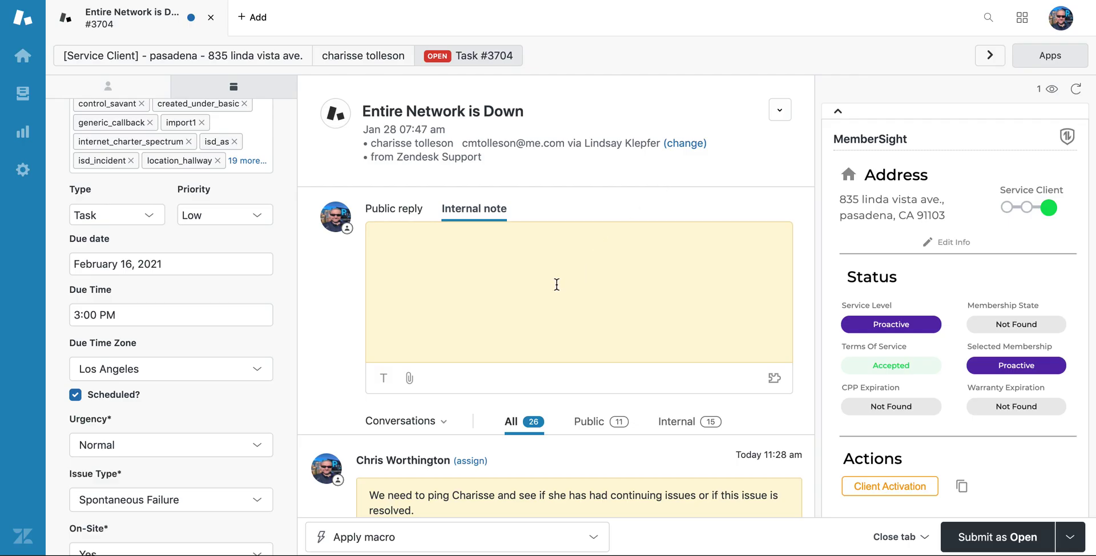
click(211, 18)
click(718, 181)
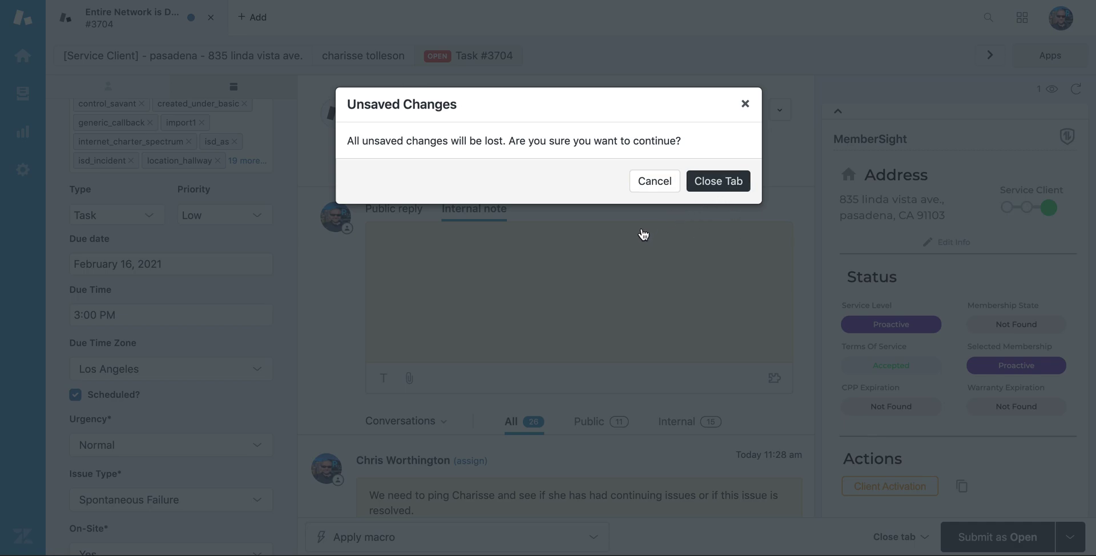
Open the Front Gate Camera Infrared Not Working ticket and read its latest internal note
scroll(608, 240, down, 3)
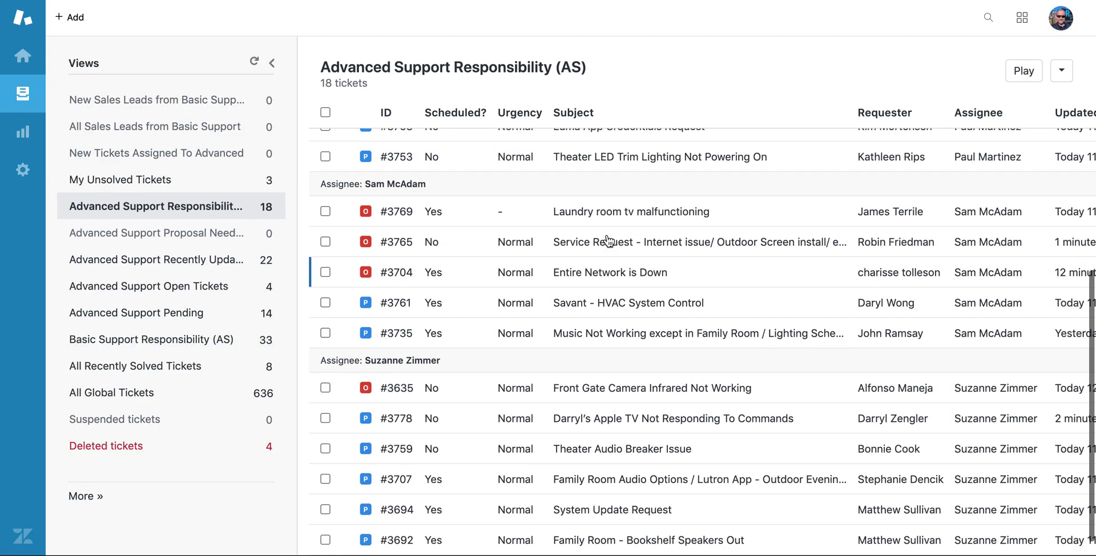
mouse_move(594, 391)
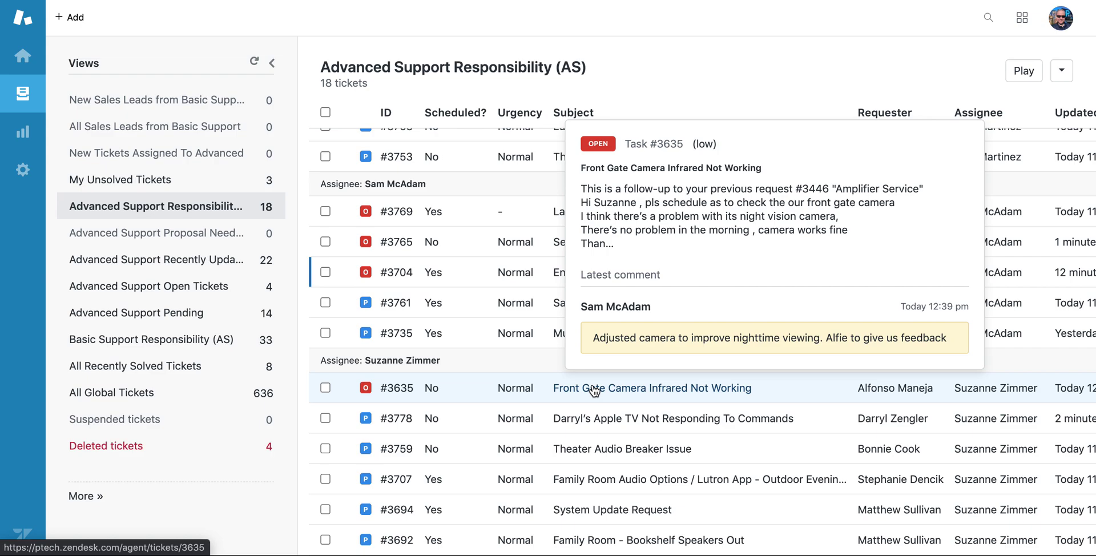
click(594, 389)
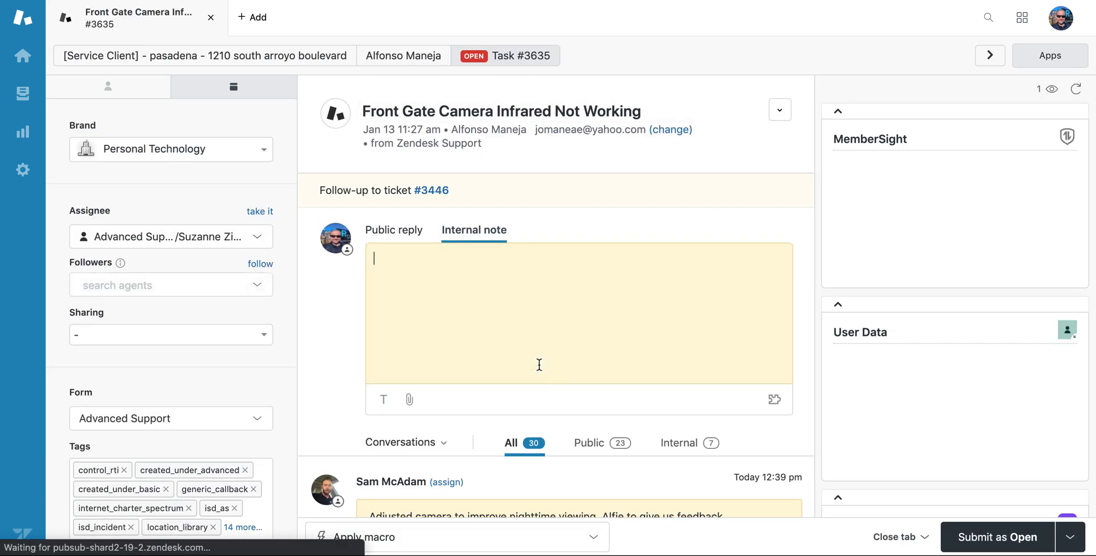
scroll(539, 364, down, 3)
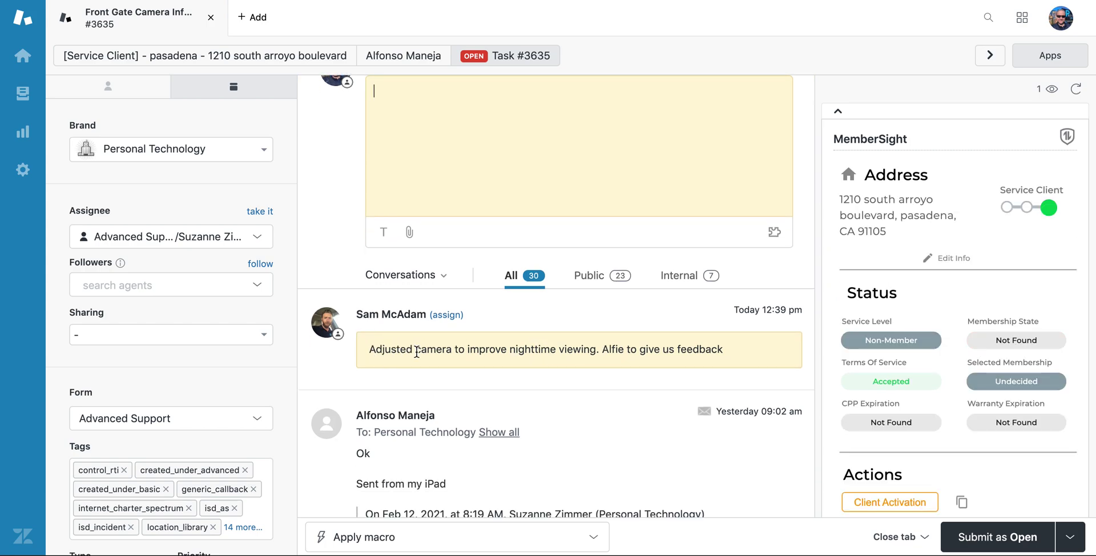
scroll(417, 352, up, 1)
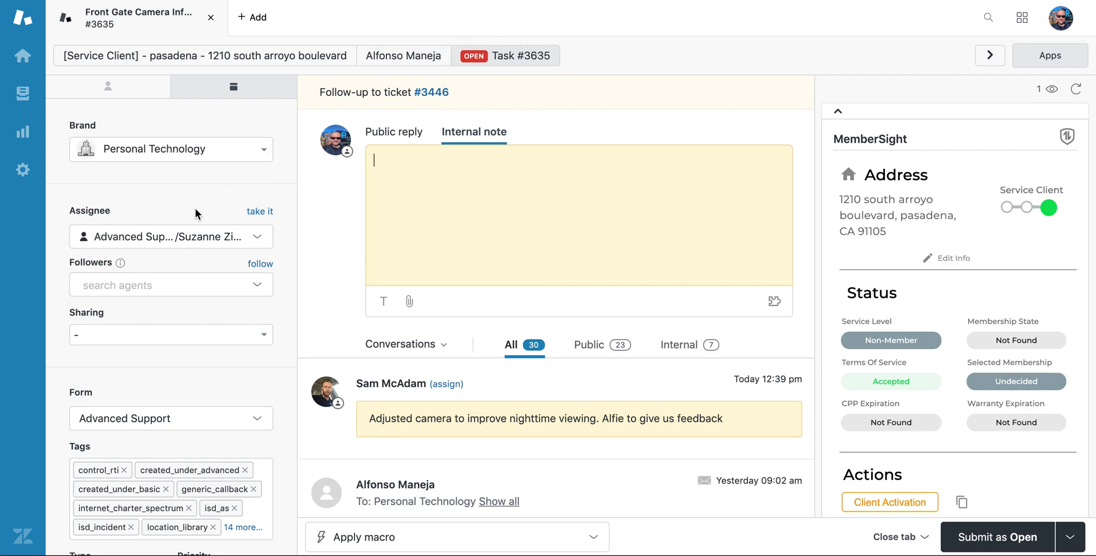
Set the front gate camera ticket's due date to February 15, 2021 and submit the ticket as Pending
scroll(196, 215, down, 1)
scroll(195, 214, down, 6)
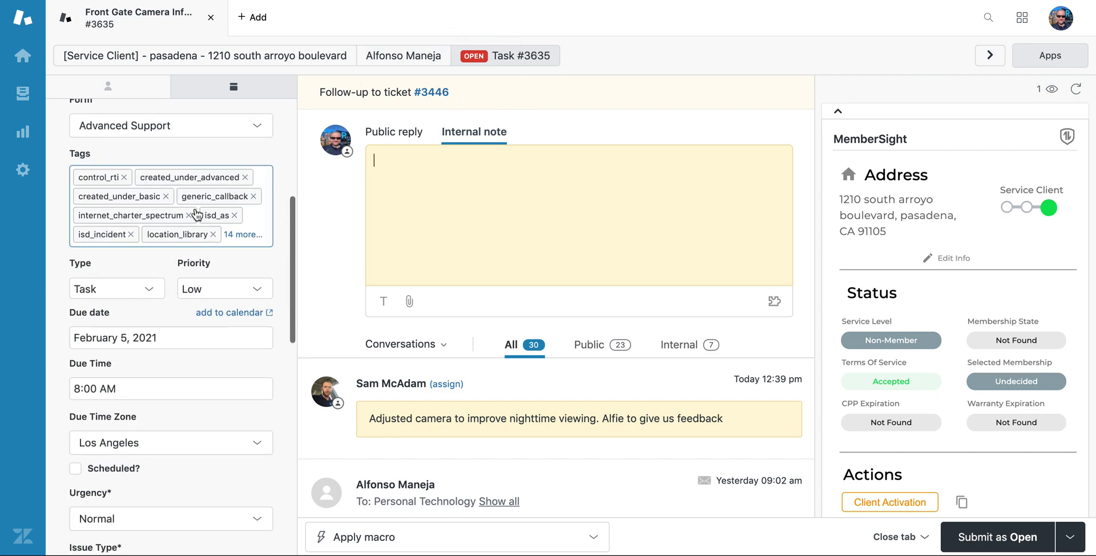
scroll(196, 214, down, 1)
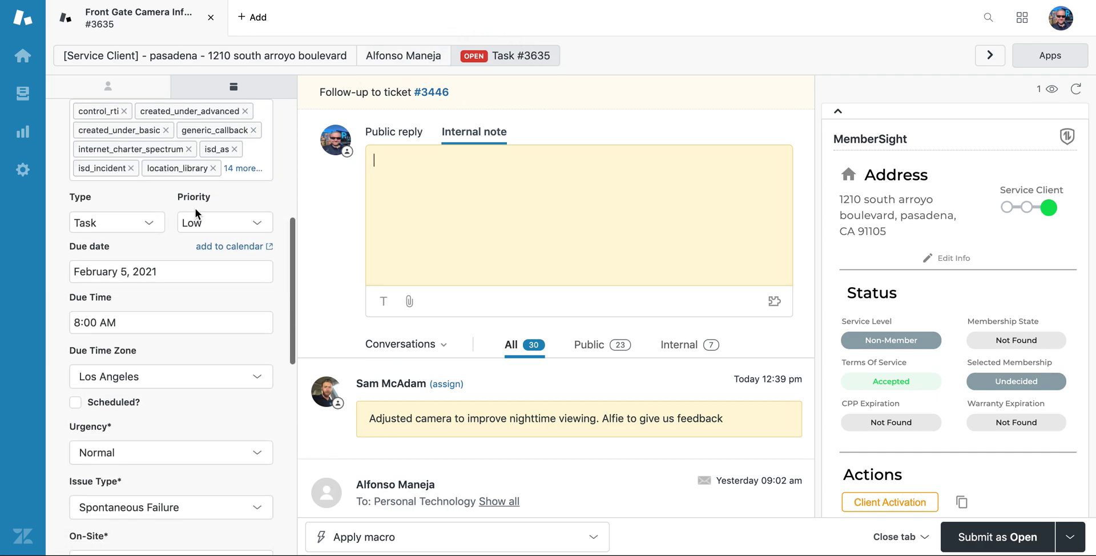
click(173, 267)
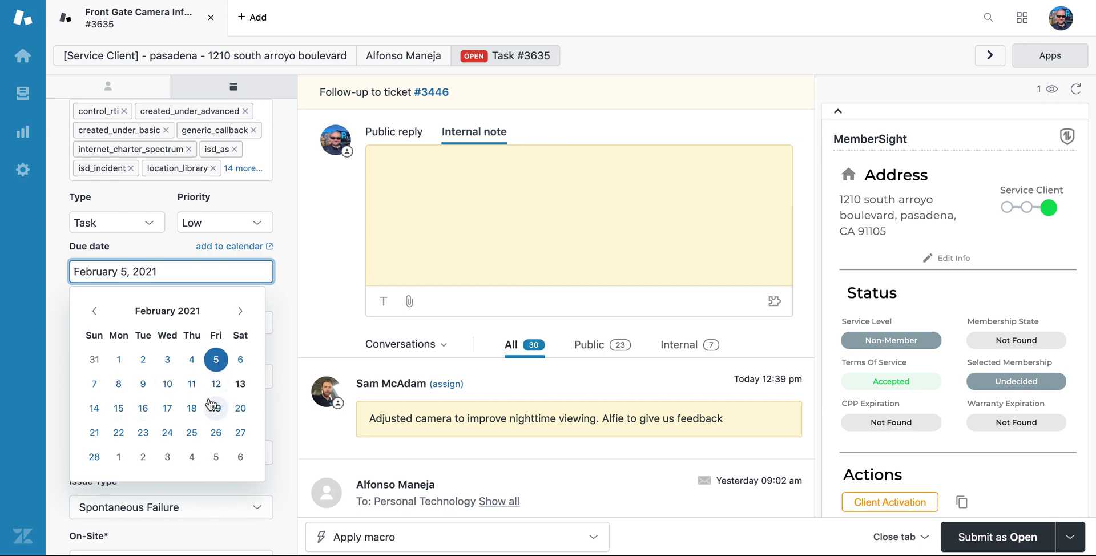
click(118, 409)
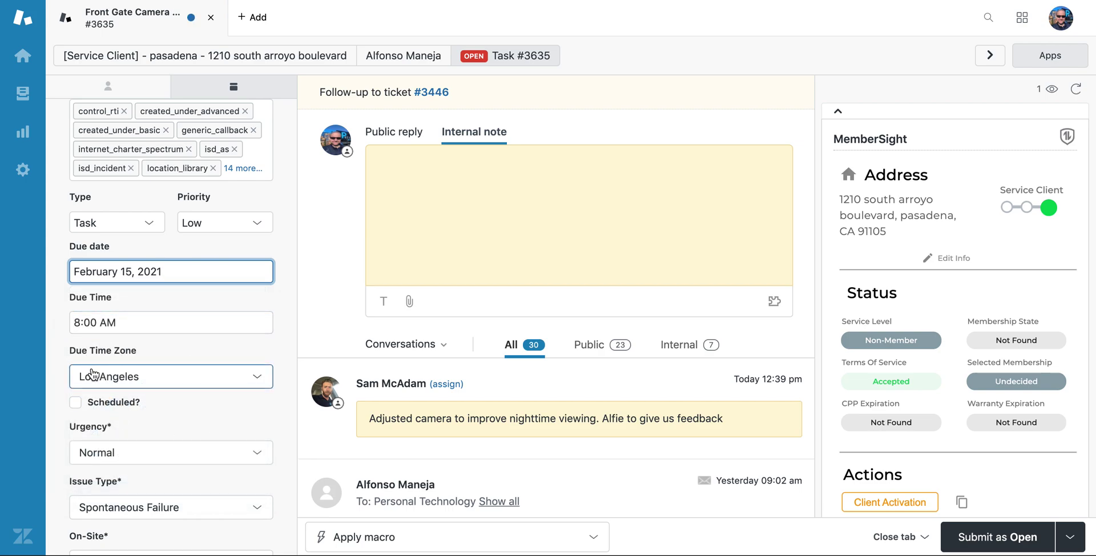
scroll(91, 374, down, 5)
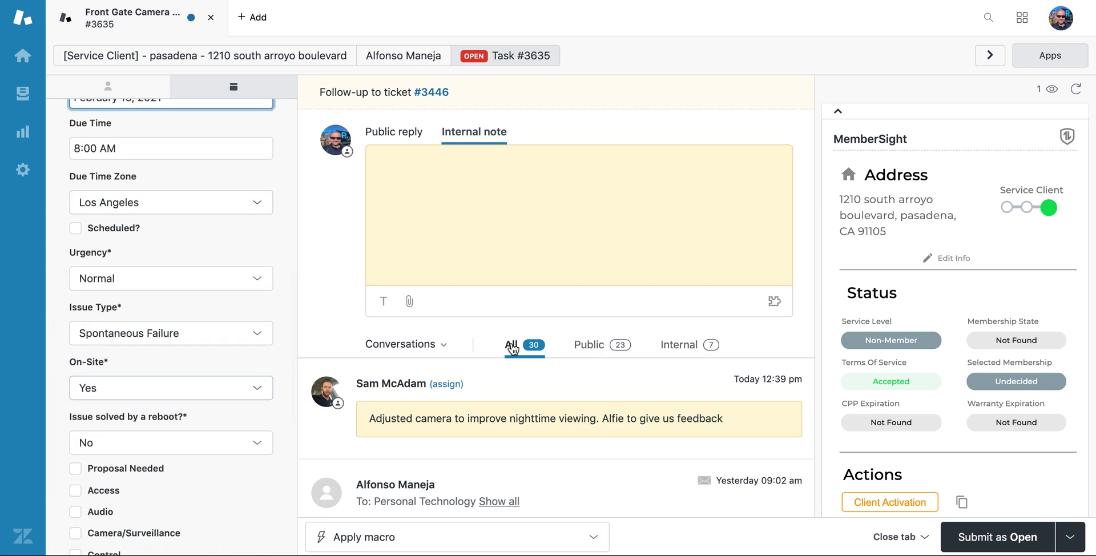
click(1069, 536)
click(1037, 475)
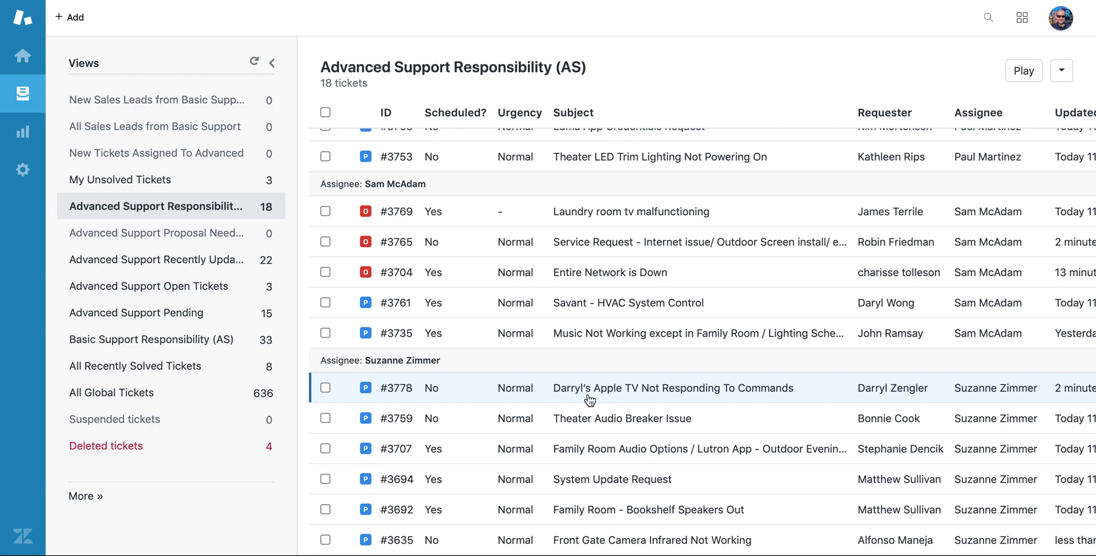
scroll(589, 401, up, 3)
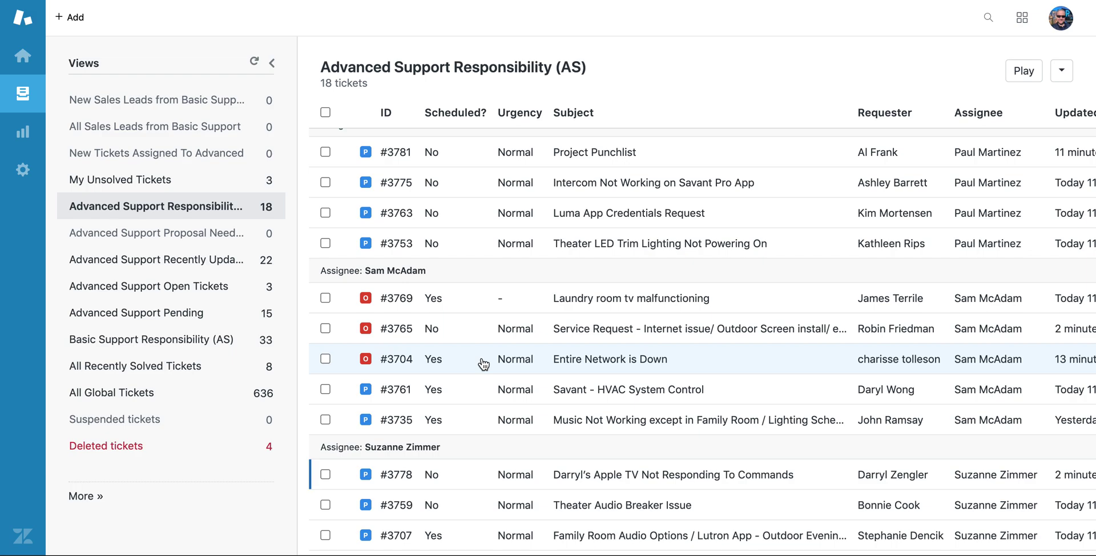
scroll(483, 364, up, 5)
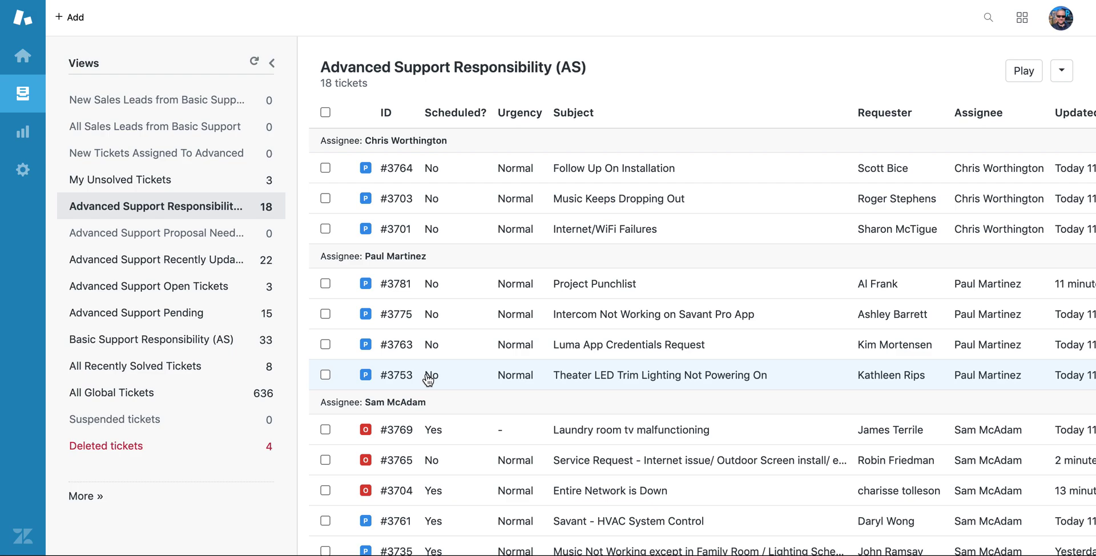
scroll(428, 378, down, 1)
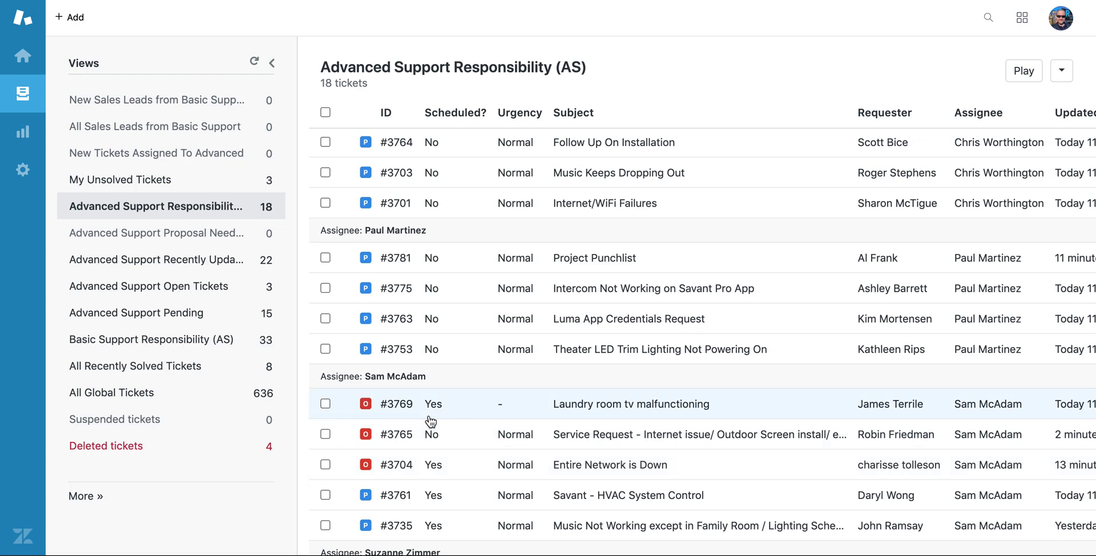
scroll(431, 422, up, 1)
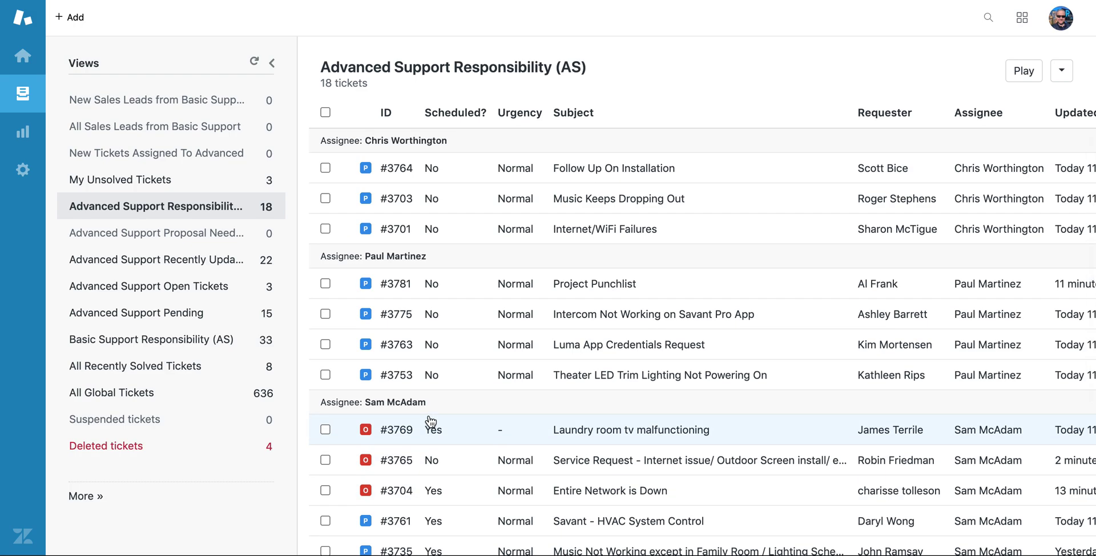